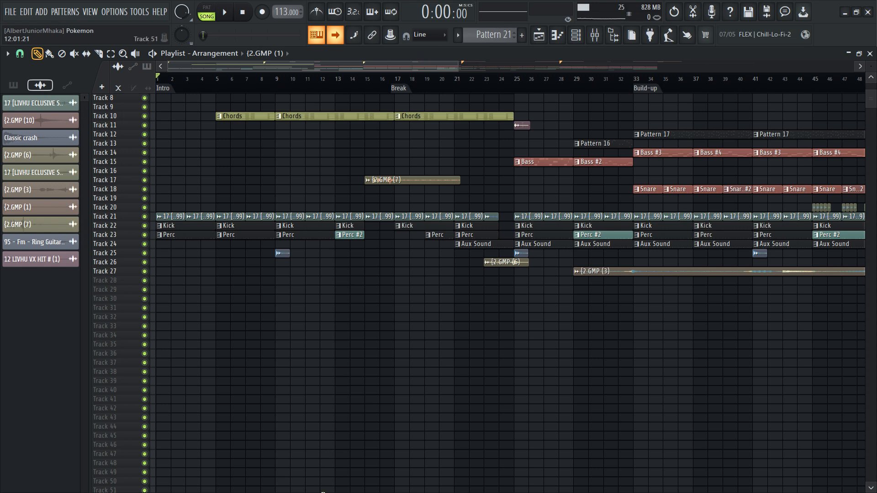
key(super)
click(489, 482)
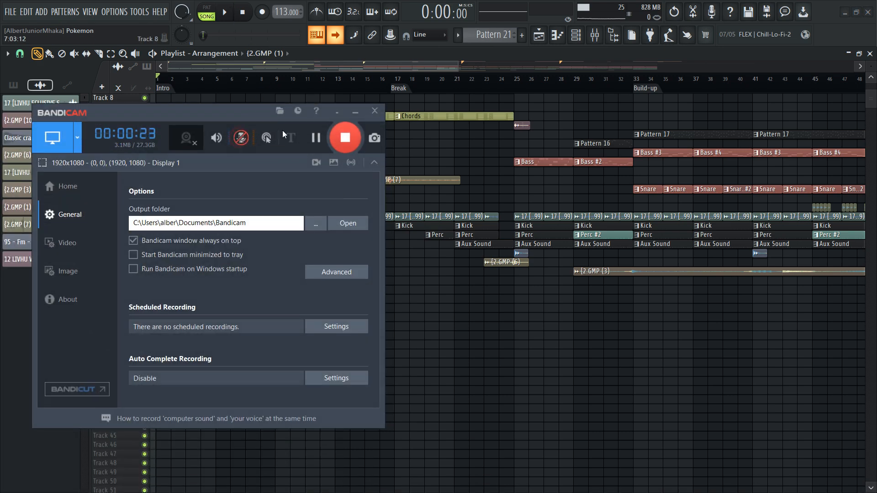
click(340, 112)
Play the whole song arrangement from the Intro to its end and stop playback
scroll(165, 84, up, 5)
drag(163, 80, 140, 71)
key(space)
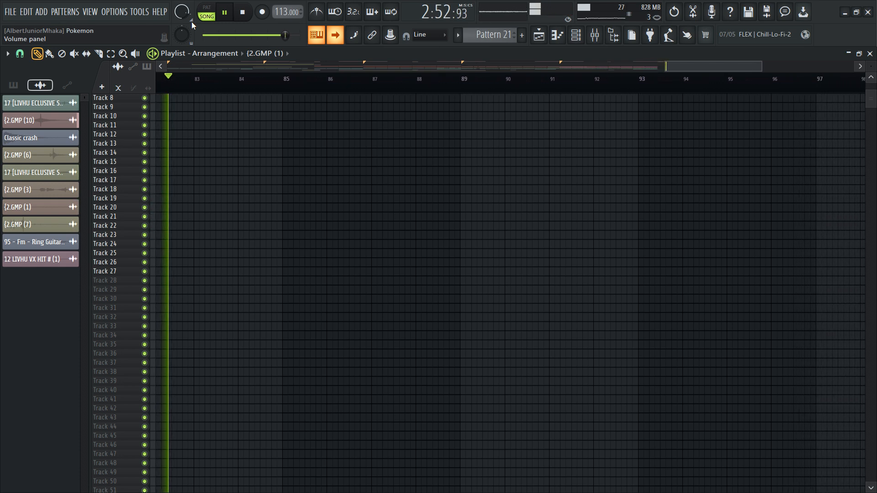
key(space)
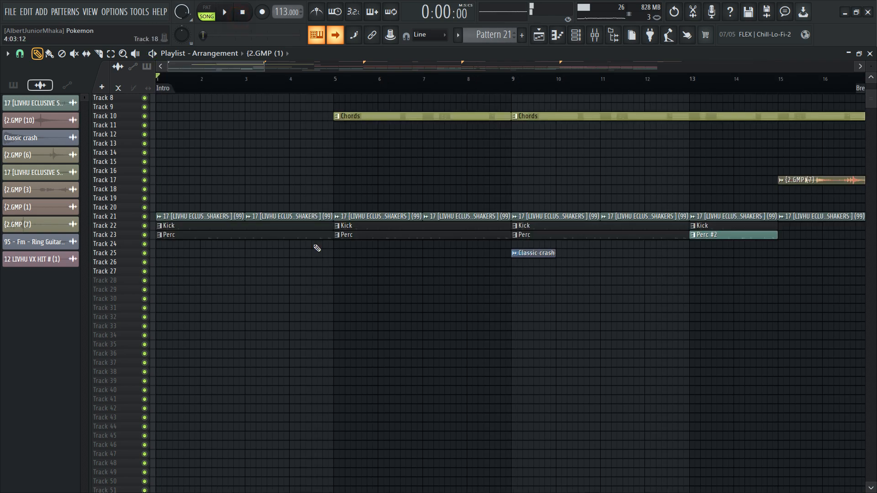
key(super)
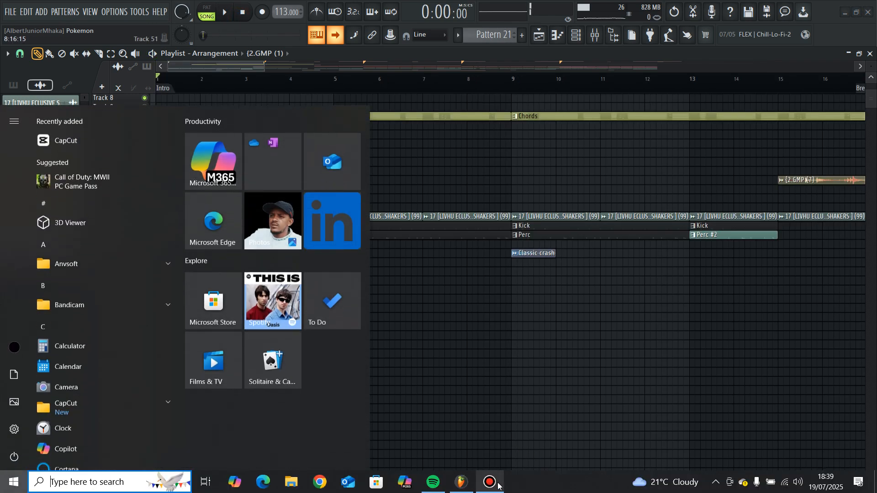
click(494, 483)
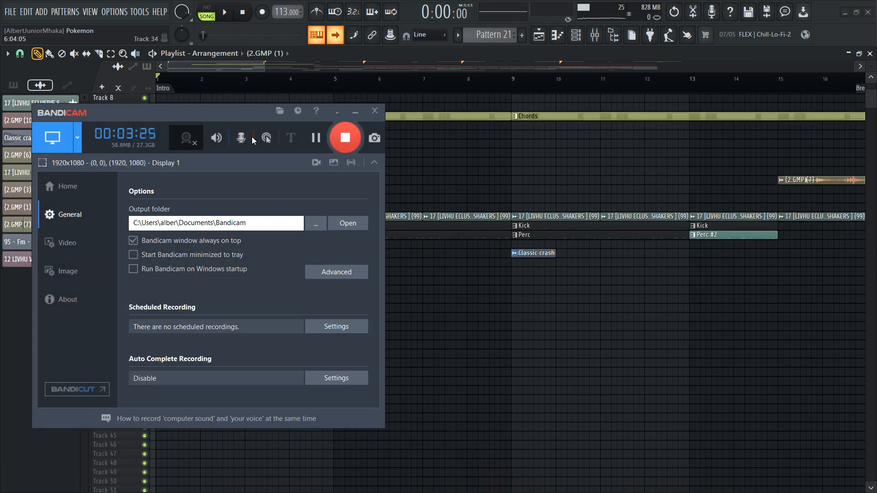
drag(267, 66, 711, 67)
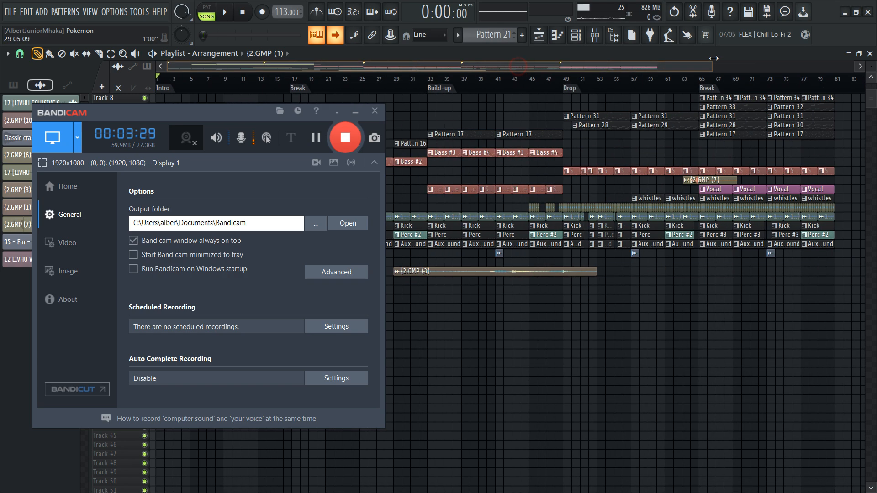
click(366, 112)
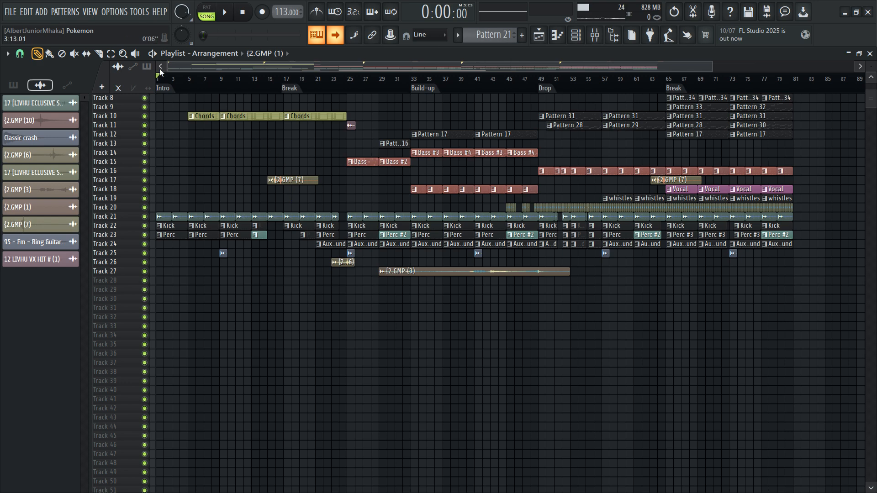
Look over the arrangement's clips from the Intro through the Build-up, Drop and Break sections
scroll(174, 83, up, 3)
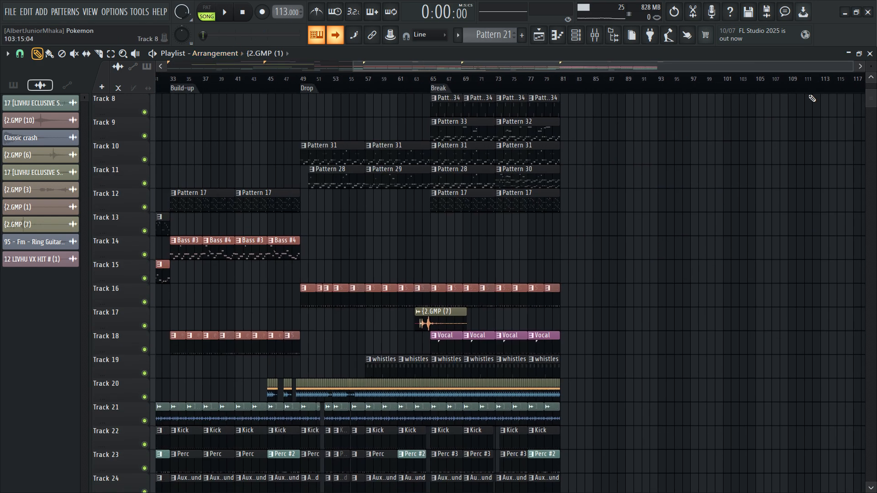
scroll(734, 113, down, 1)
scroll(522, 155, up, 4)
scroll(262, 218, down, 13)
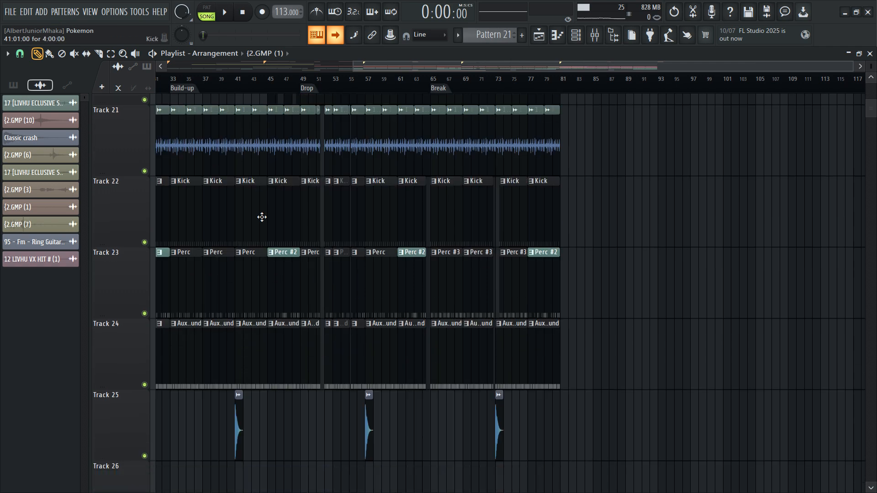
scroll(189, 90, up, 4)
drag(392, 67, 80, 119)
scroll(166, 151, up, 12)
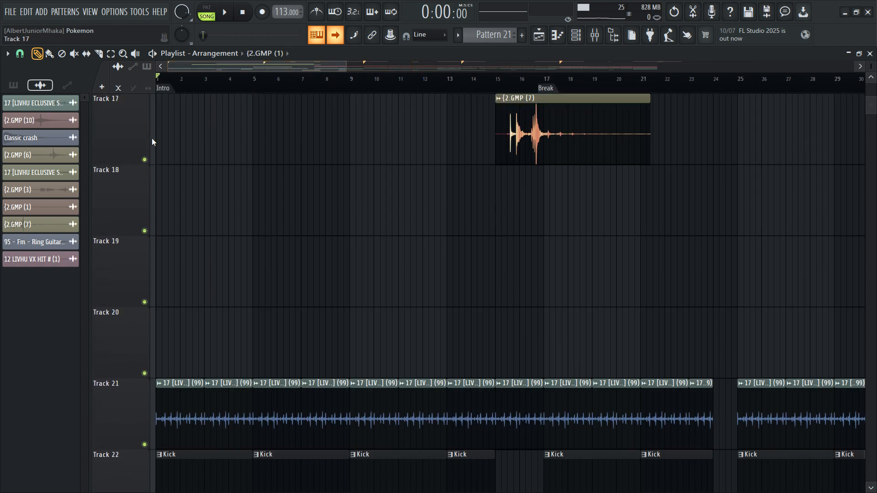
Solo Tracks 21 to 23 and listen to the shakers, kick and percussion from the Intro
scroll(192, 165, down, 11)
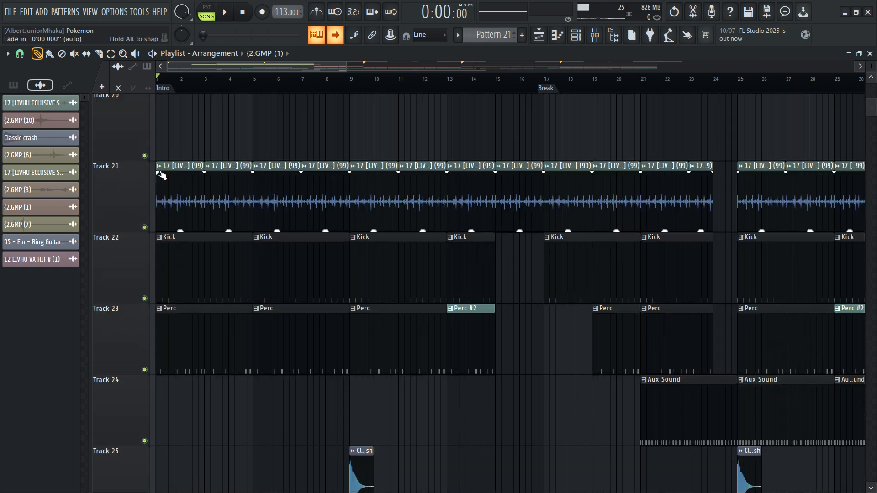
right_click(145, 231)
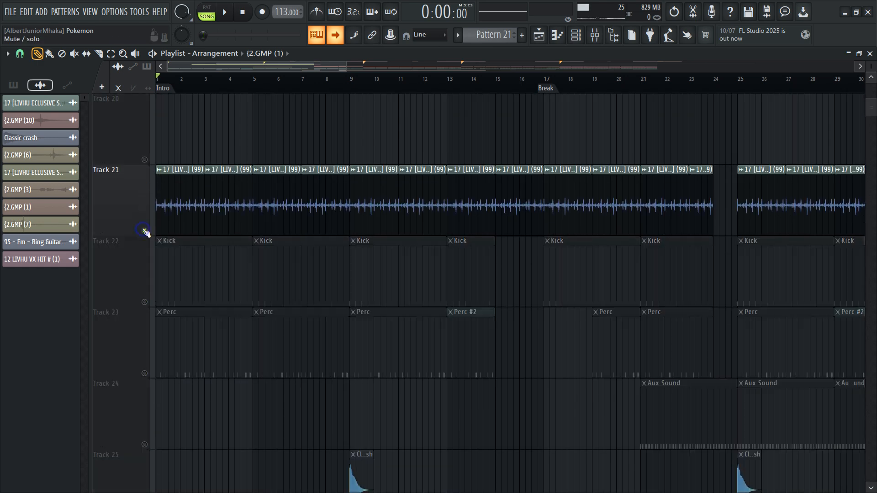
click(144, 302)
click(145, 373)
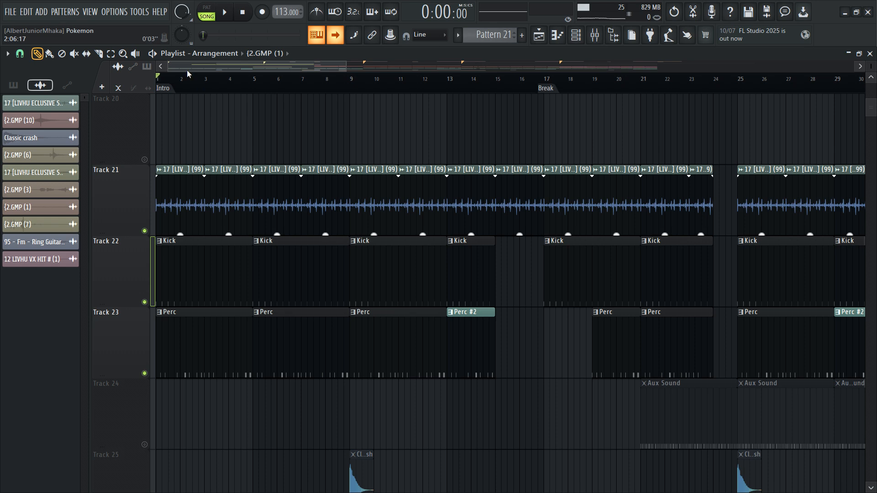
key(space)
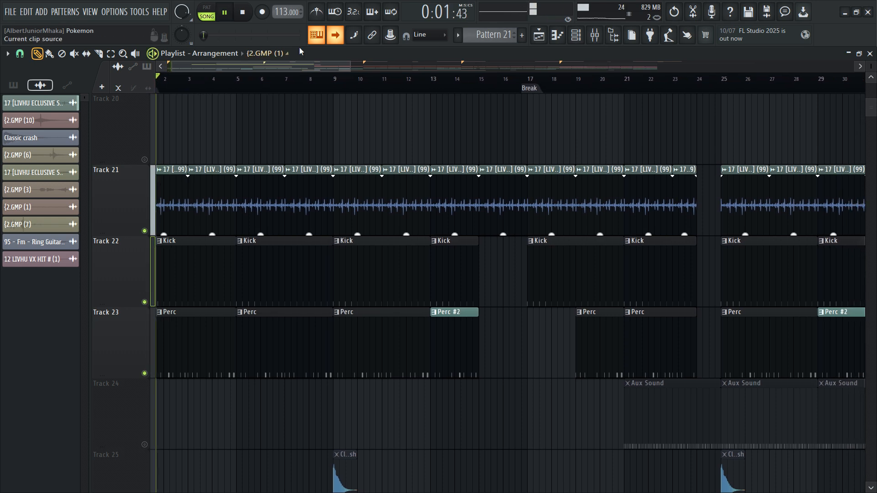
scroll(210, 75, up, 5)
drag(208, 70, 160, 70)
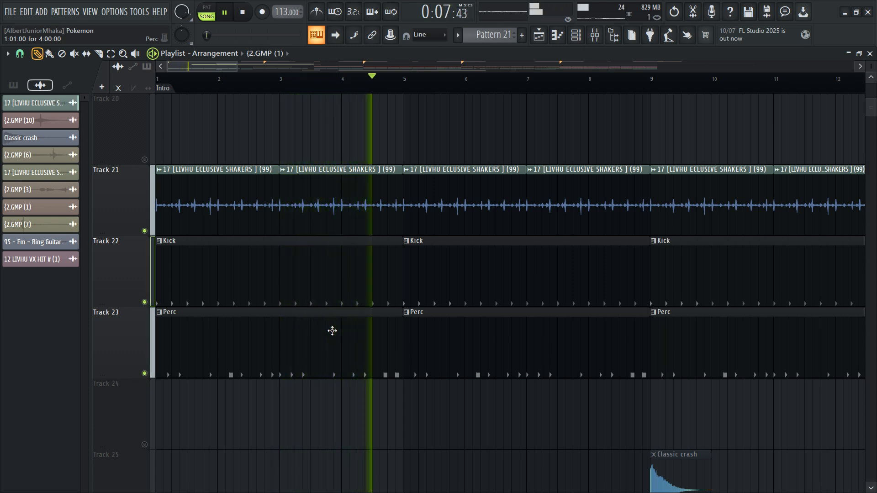
key(space)
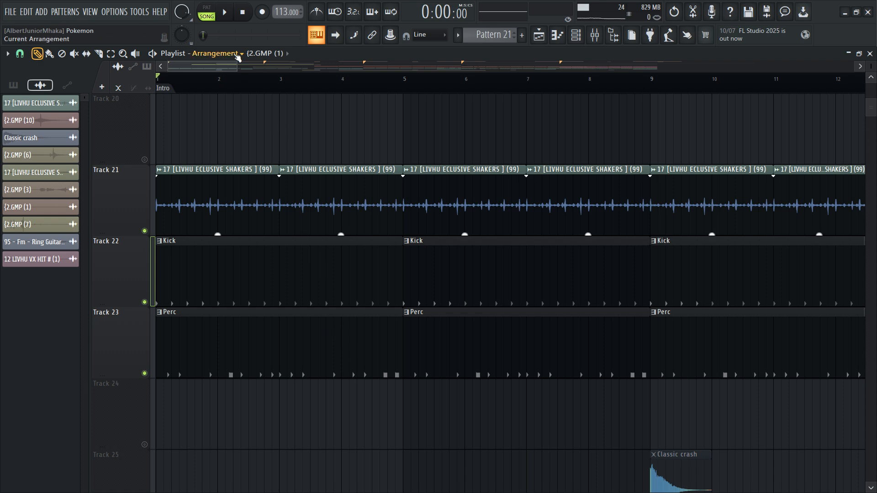
Clear the drum solo and look over the chord, guitar texture, pad and synth tracks above the drums
scroll(218, 220, down, 5)
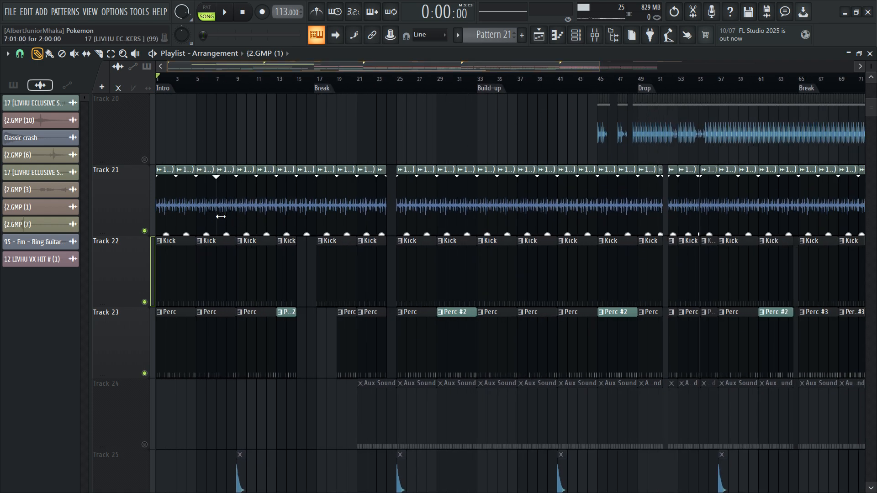
scroll(344, 227, up, 9)
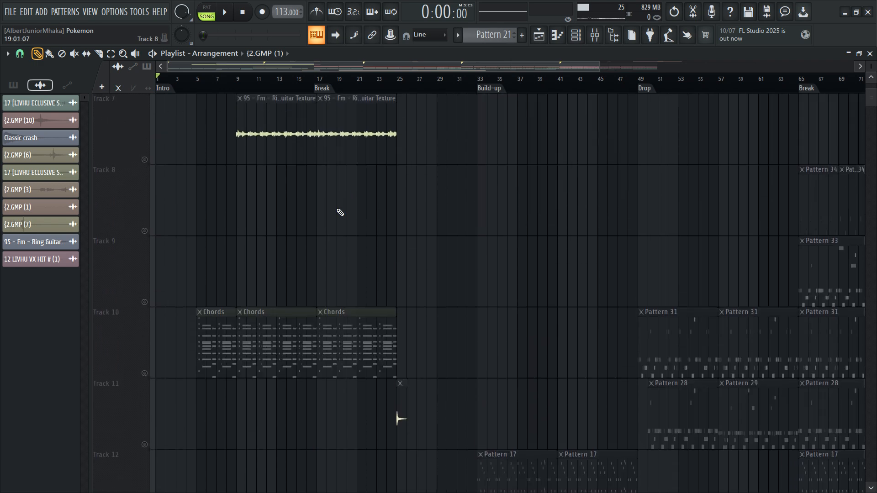
scroll(339, 213, down, 2)
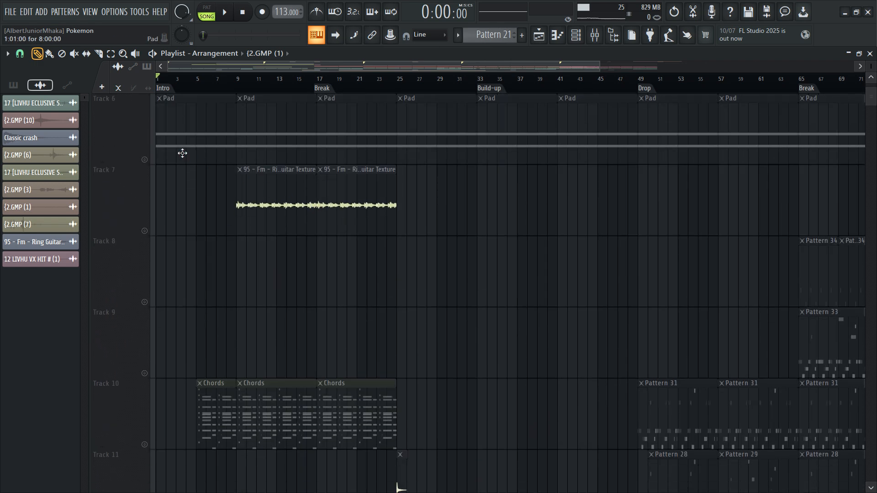
scroll(182, 139, up, 1)
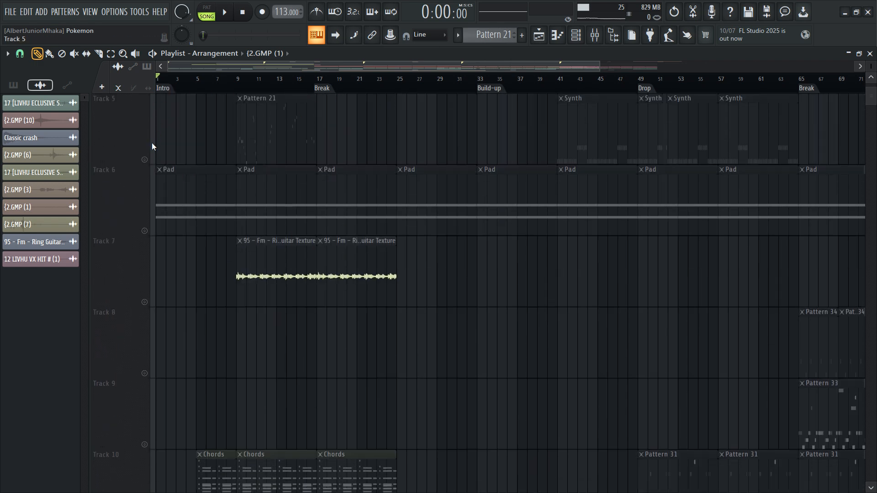
scroll(151, 142, up, 1)
scroll(219, 156, down, 3)
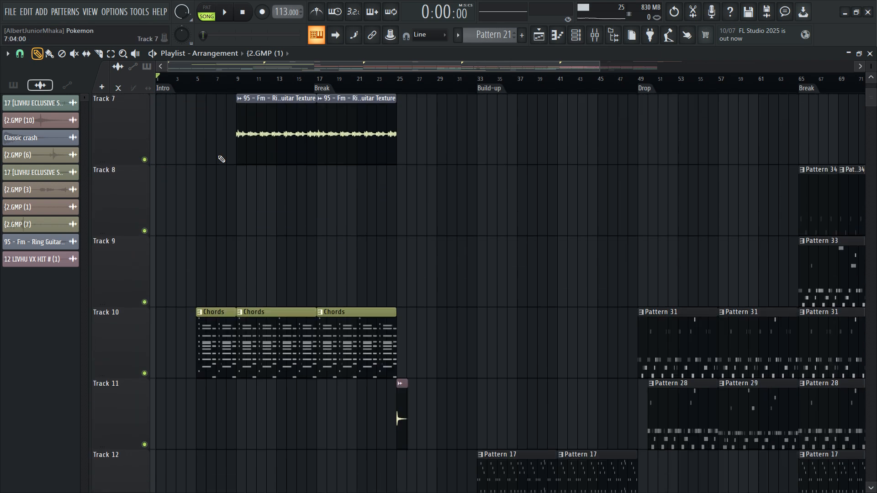
scroll(221, 158, up, 2)
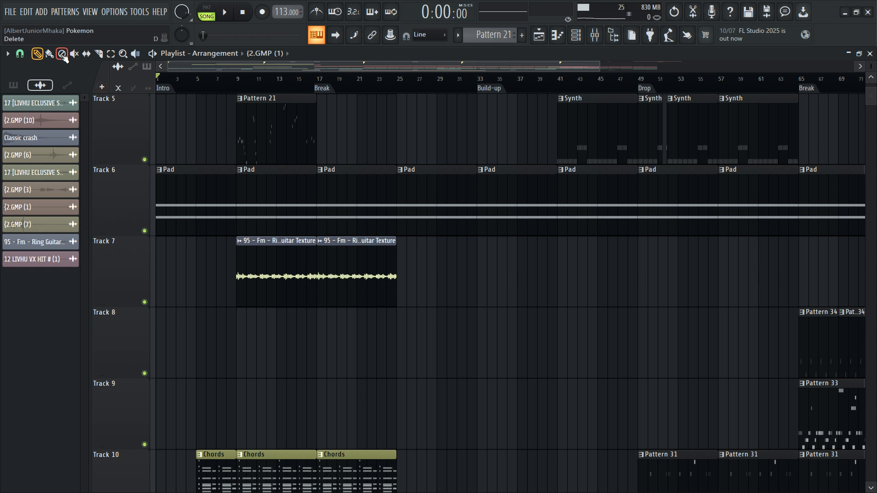
scroll(259, 177, up, 2)
scroll(249, 147, down, 2)
Solo Track 4 and enable Tracks 5, 6 and 7 along with it
key(p)
scroll(150, 138, up, 1)
right_click(145, 159)
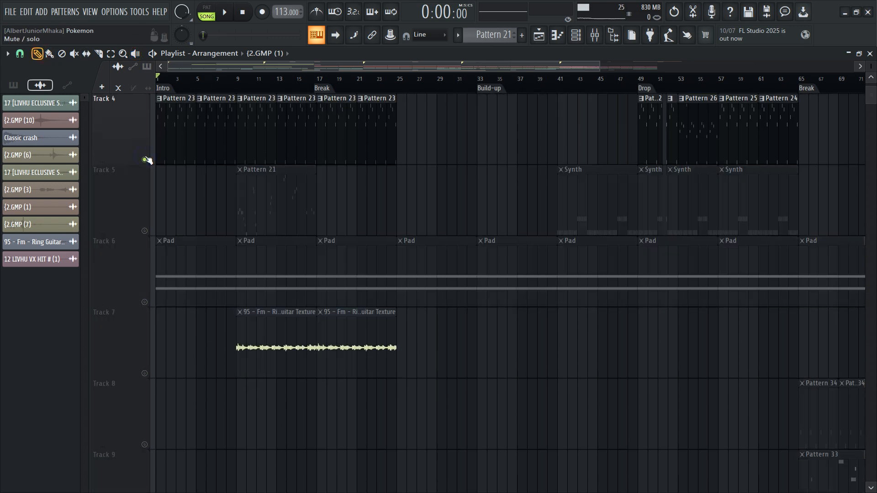
click(145, 231)
click(144, 302)
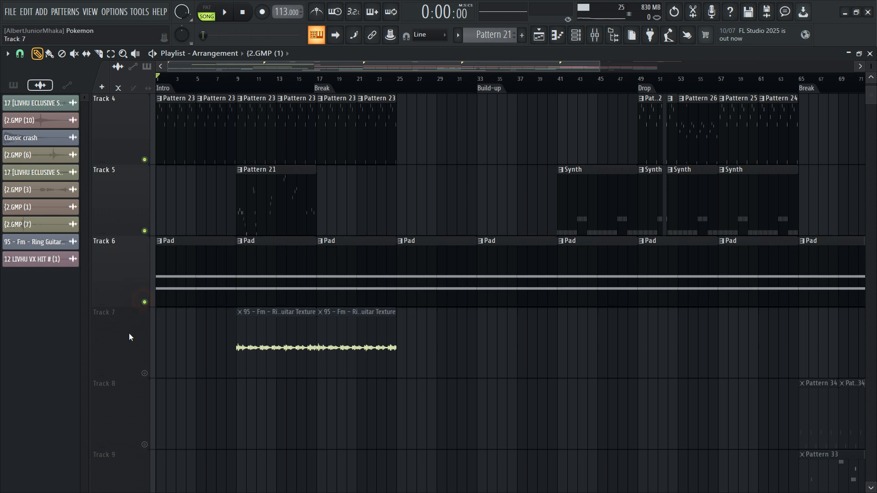
click(145, 374)
Play the soloed tracks from just before bar 9 and add the chords on Track 10
click(226, 89)
key(space)
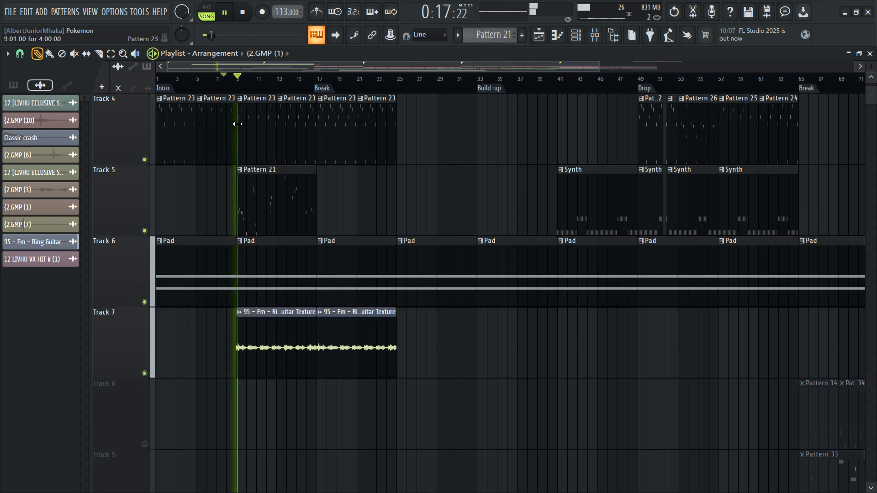
scroll(402, 274, down, 3)
click(145, 365)
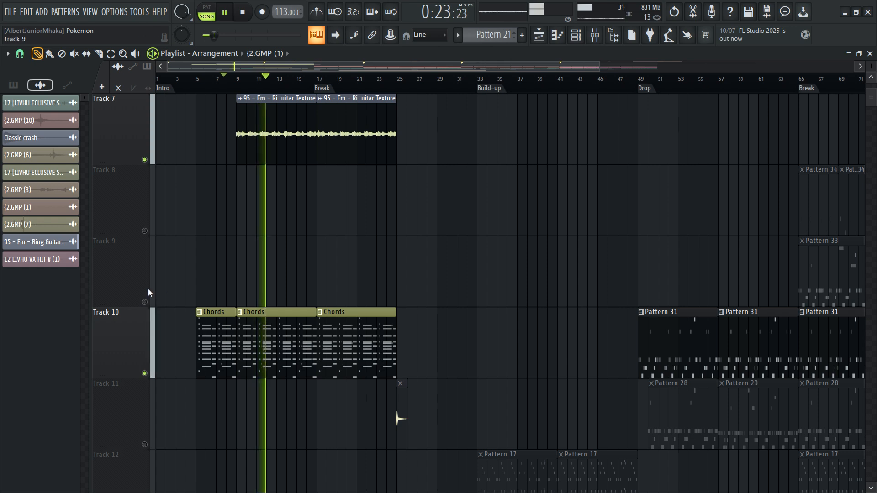
Open the Chords pattern in the piano roll and inspect its Electric Piano Bright channel from the channel rack
double_click(265, 340)
key(F6)
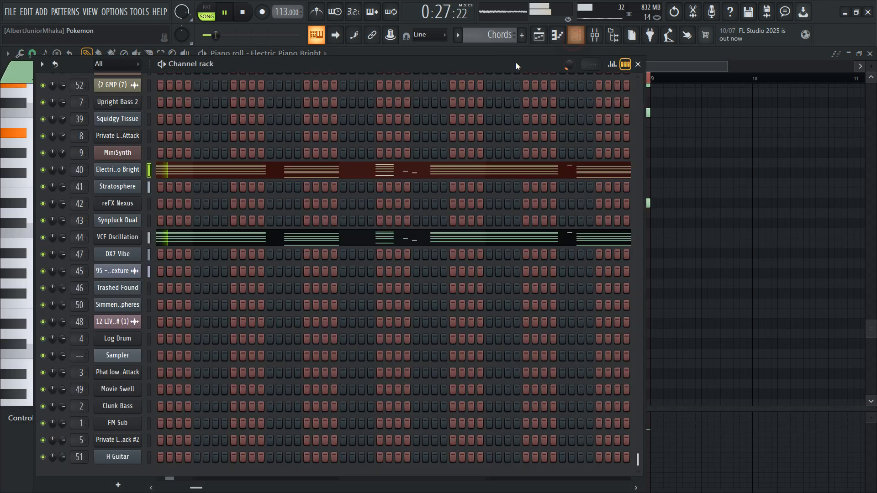
click(127, 169)
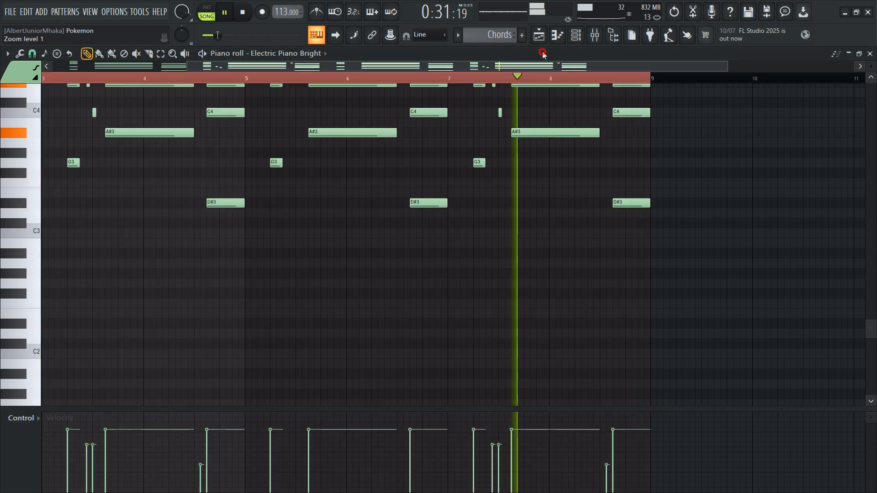
Open the VCF Oscillation instrument from the channel rack and stop playback
click(580, 35)
click(586, 37)
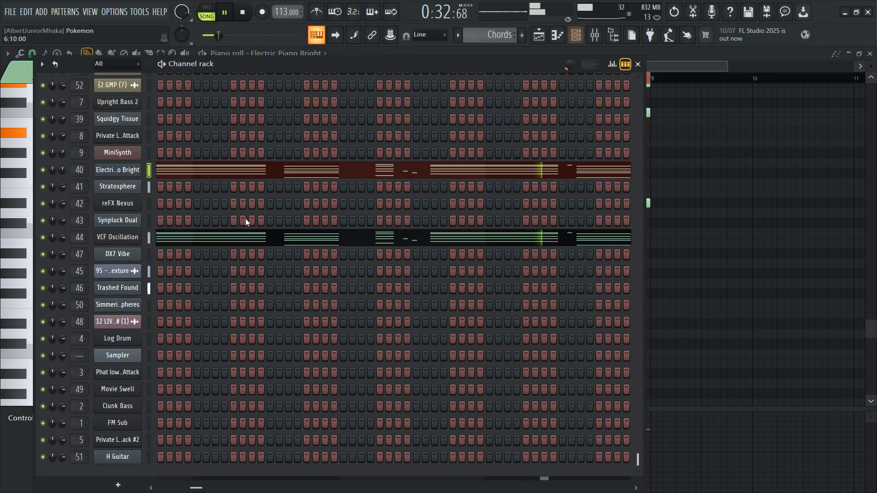
click(120, 238)
key(space)
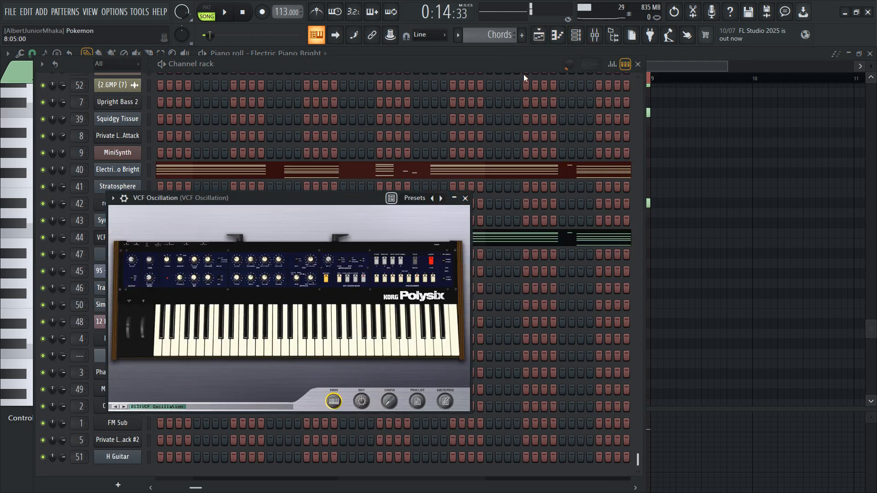
Return to the playlist and open the notes of Pattern 21 on Track 5 in the piano roll
click(547, 39)
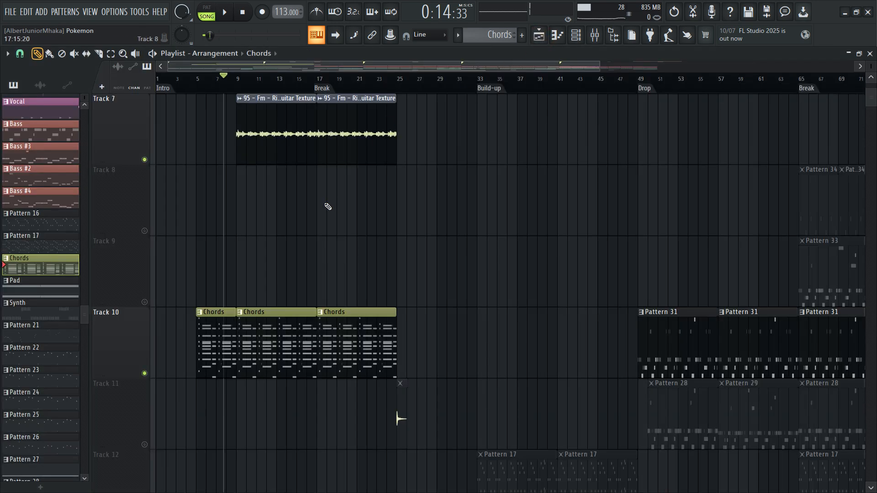
scroll(330, 204, up, 5)
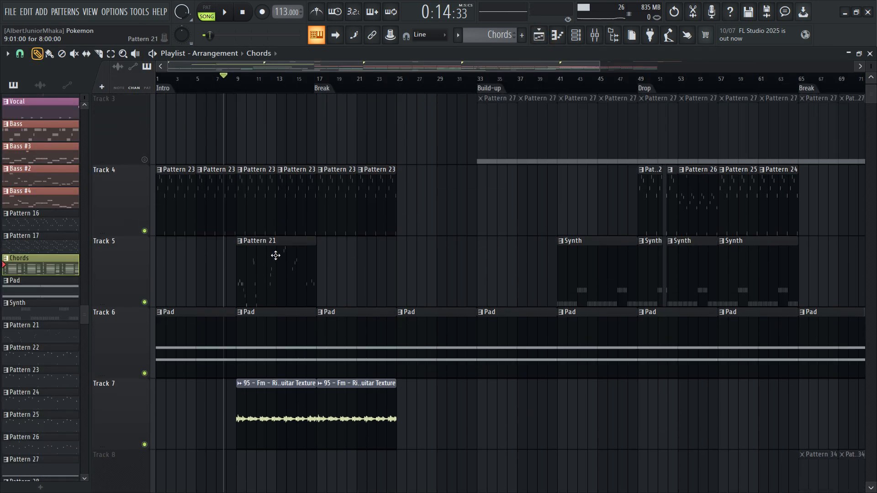
scroll(258, 176, up, 1)
scroll(251, 181, up, 3)
scroll(237, 199, down, 3)
click(248, 146)
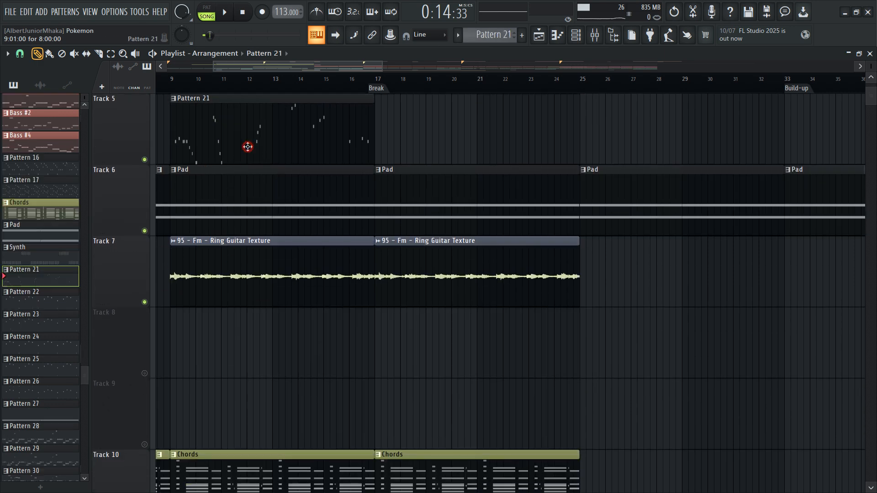
click(247, 147)
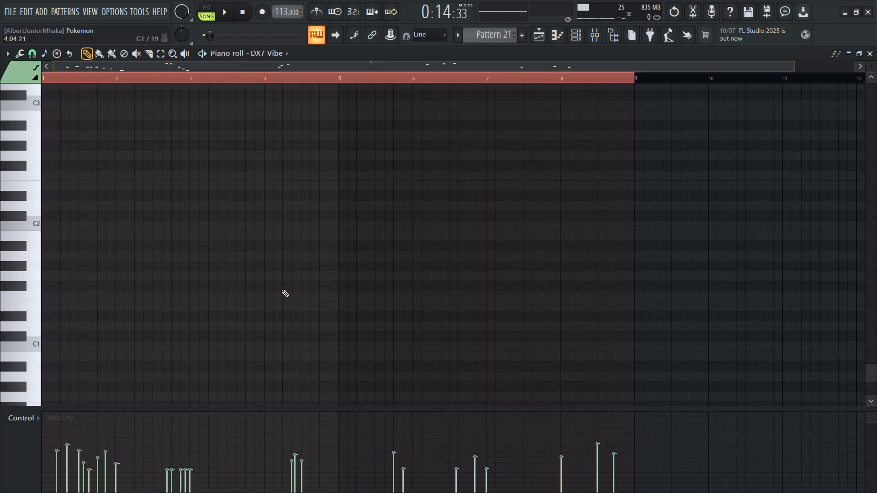
scroll(281, 287, up, 1)
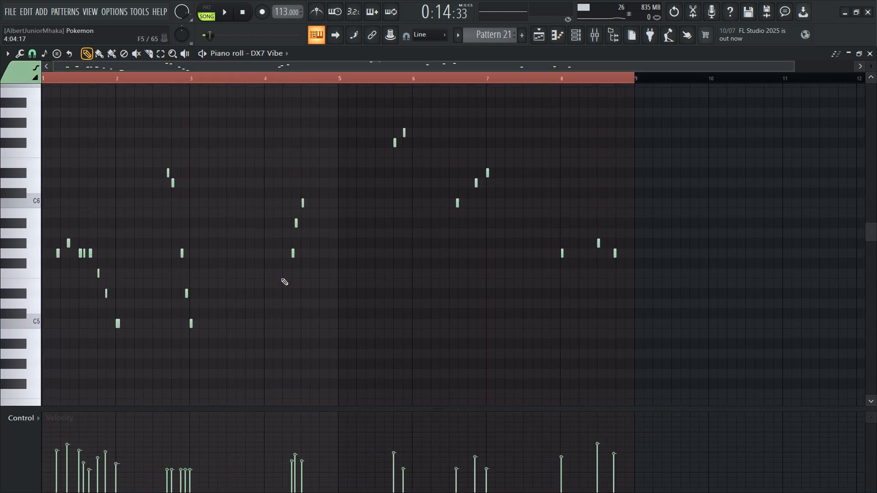
click(252, 273)
click(252, 280)
key(ctrl+z)
key(ctrl+z)
click(210, 224)
right_click(212, 223)
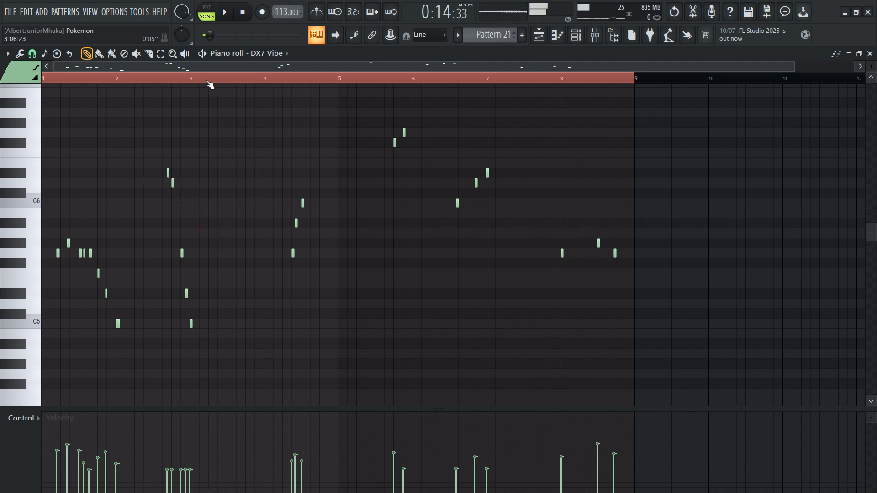
Return to the playlist and inspect the notes of Pattern 23 on Track 4 in the piano roll
click(539, 35)
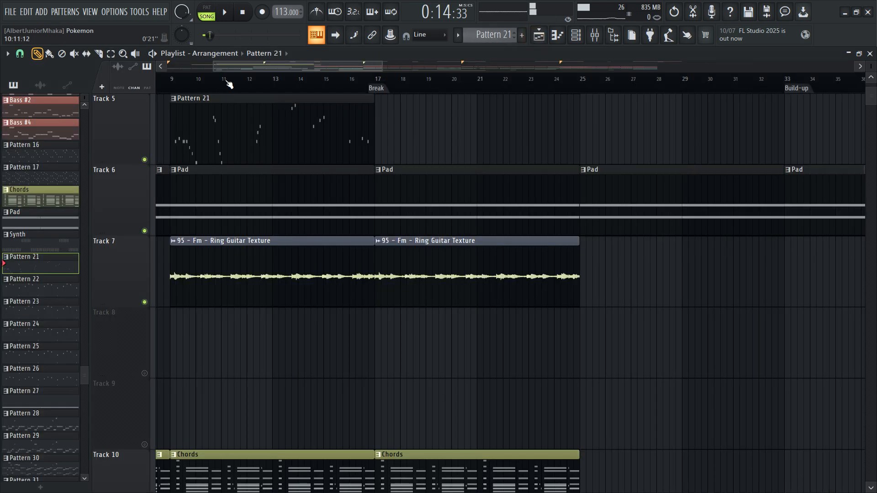
scroll(304, 135, up, 5)
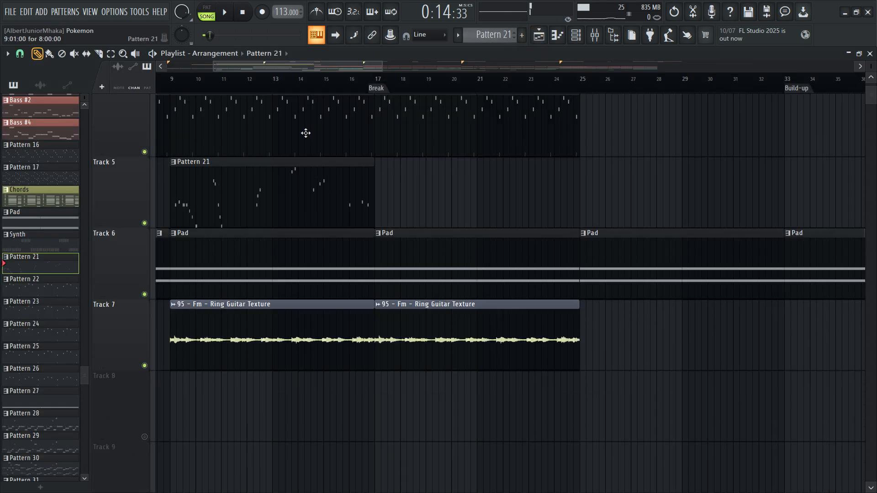
scroll(297, 143, down, 5)
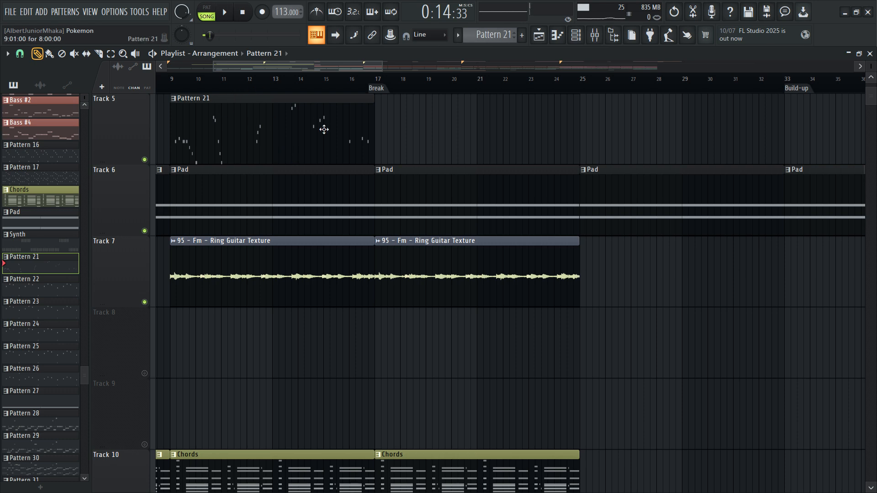
scroll(326, 127, up, 3)
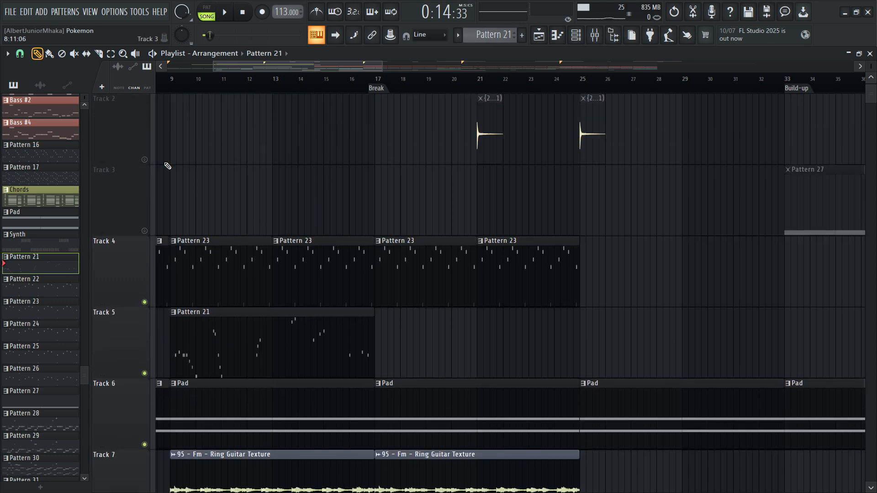
click(236, 281)
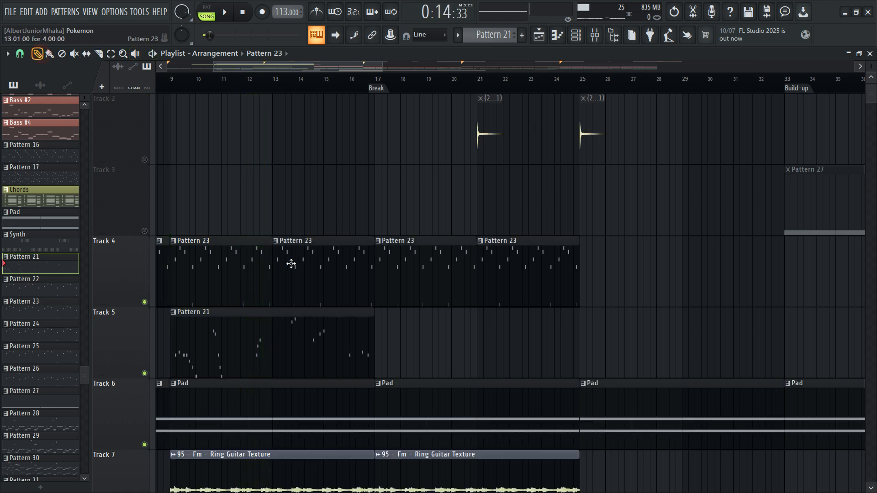
double_click(240, 261)
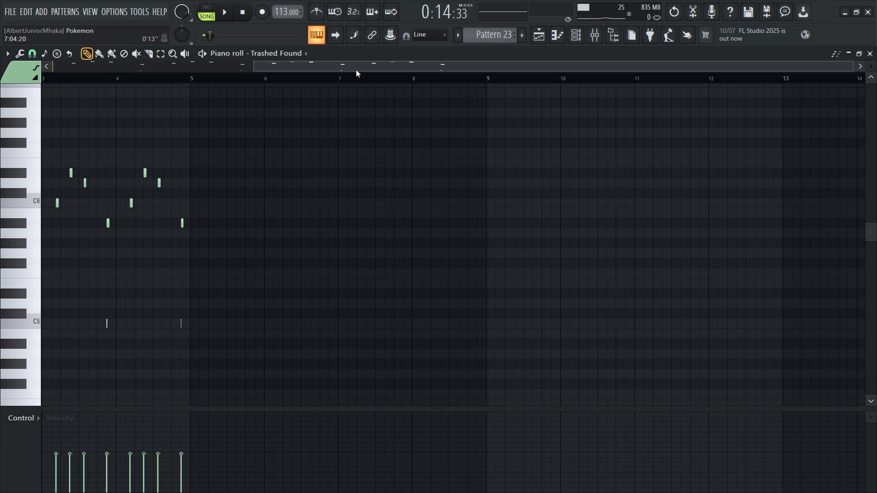
scroll(285, 105, left, 2)
scroll(244, 82, up, 10)
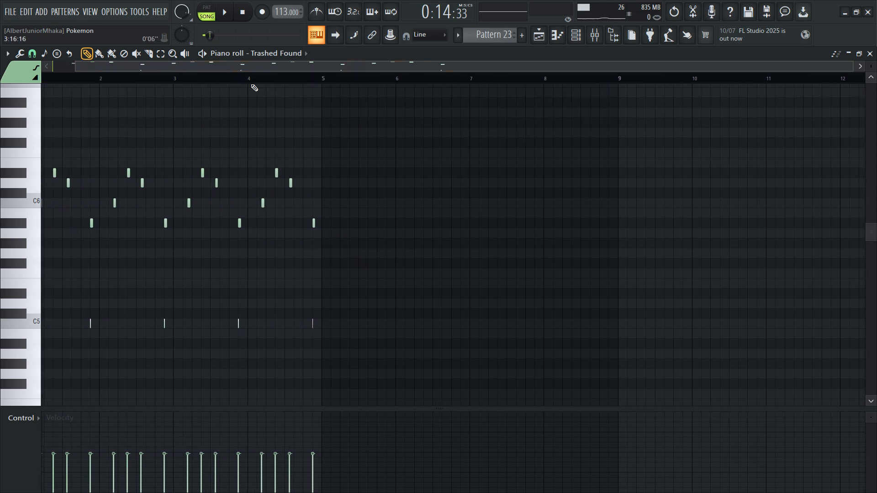
scroll(370, 80, down, 10)
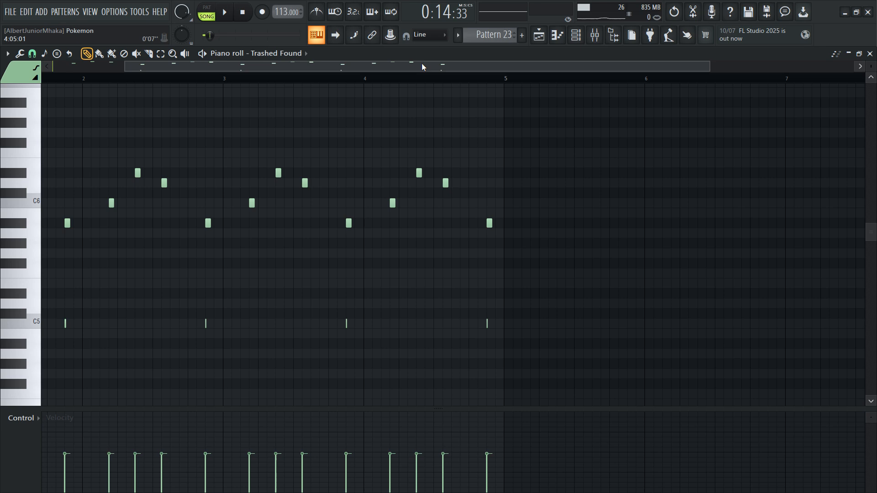
Return to the playlist, unmute Track 1 and place the playback position just before the Break marker at bar 17
click(538, 35)
scroll(370, 85, right, 7)
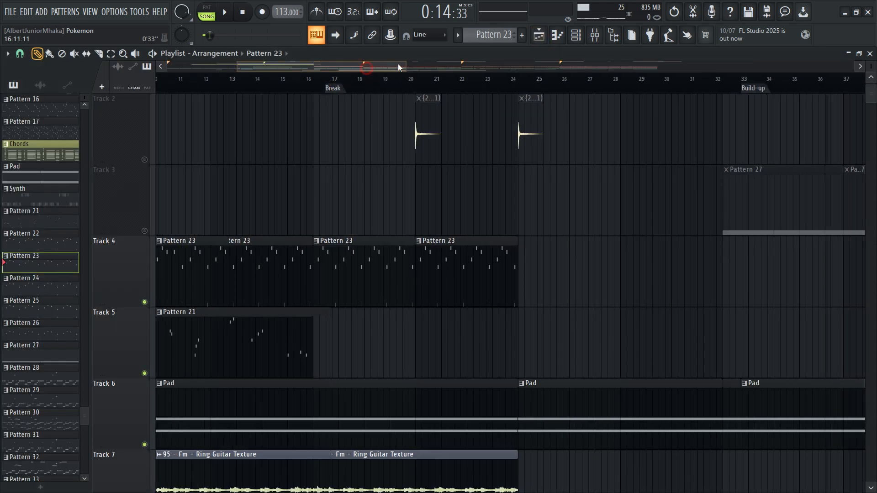
scroll(152, 151, up, 1)
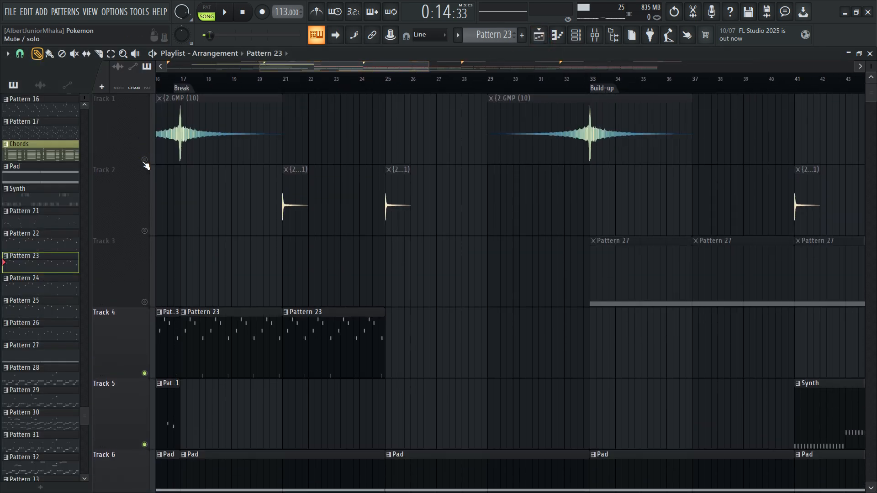
click(144, 160)
click(171, 80)
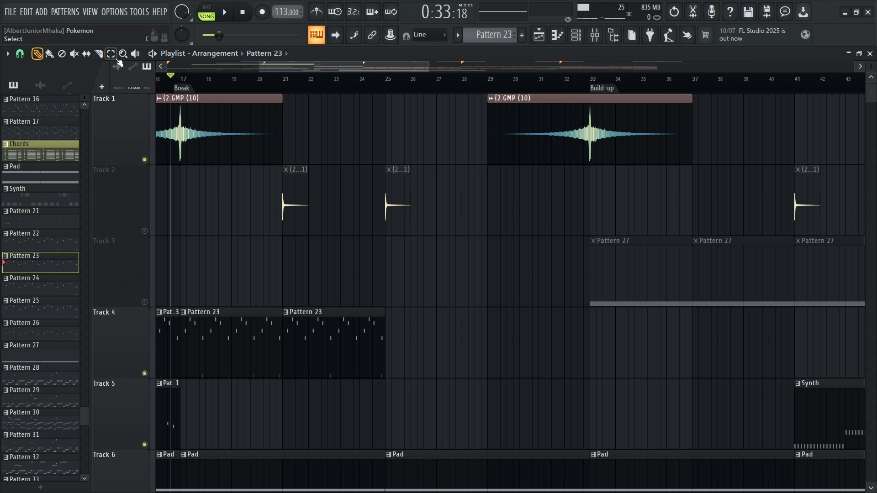
Unmute Track 2 and audition the effect clips on Tracks 1 and 2 around the Break section
click(191, 120)
click(291, 189)
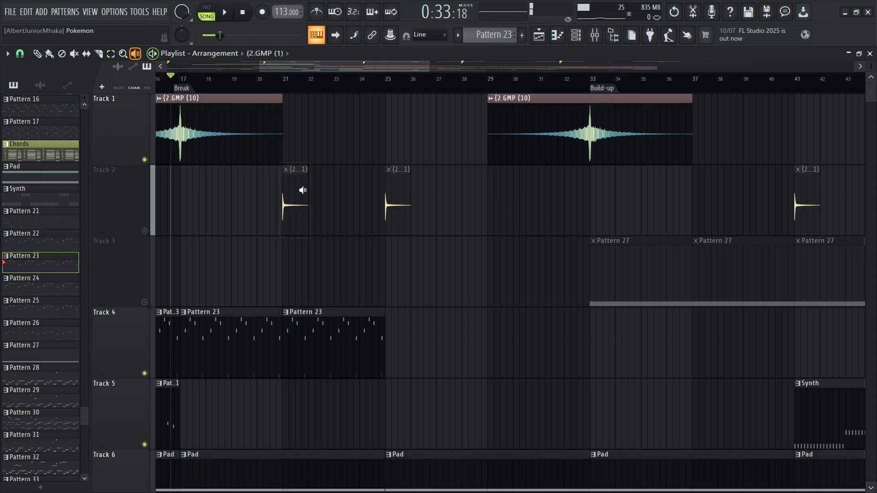
click(145, 231)
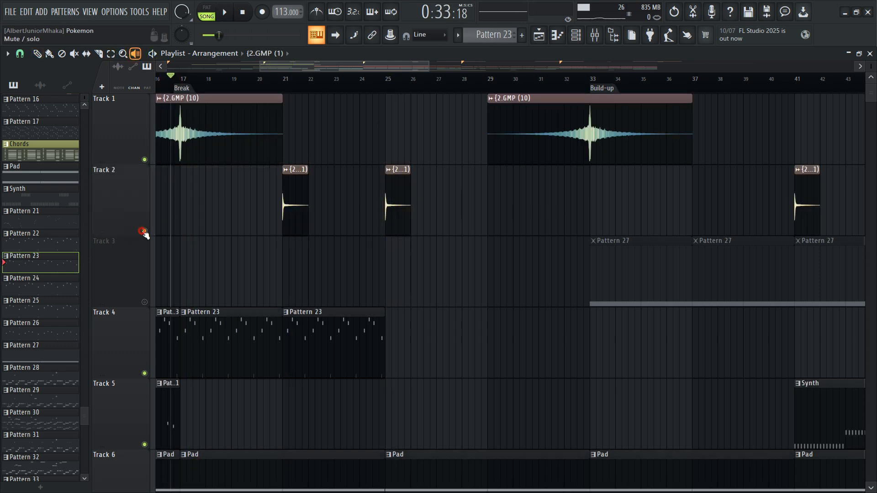
click(289, 195)
Zoom out the playlist to show the lower tracks and unmute all of the muted tracks
scroll(300, 208, down, 13)
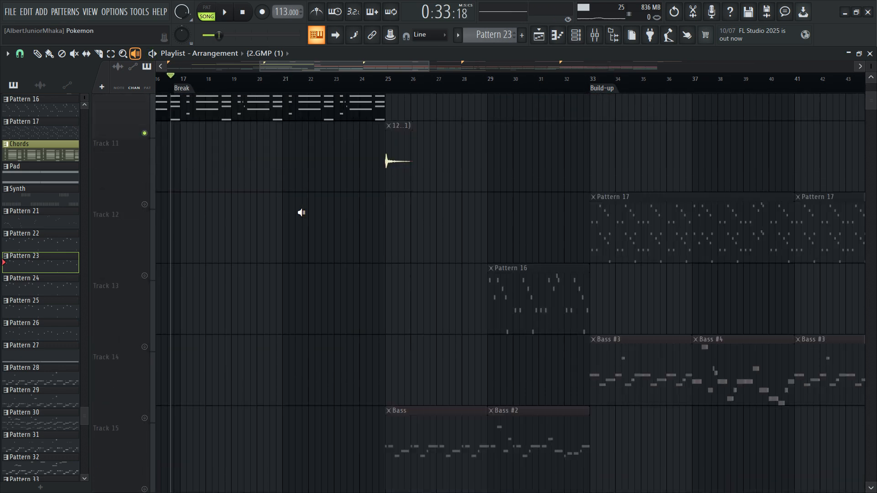
scroll(311, 194, down, 2)
scroll(325, 199, up, 4)
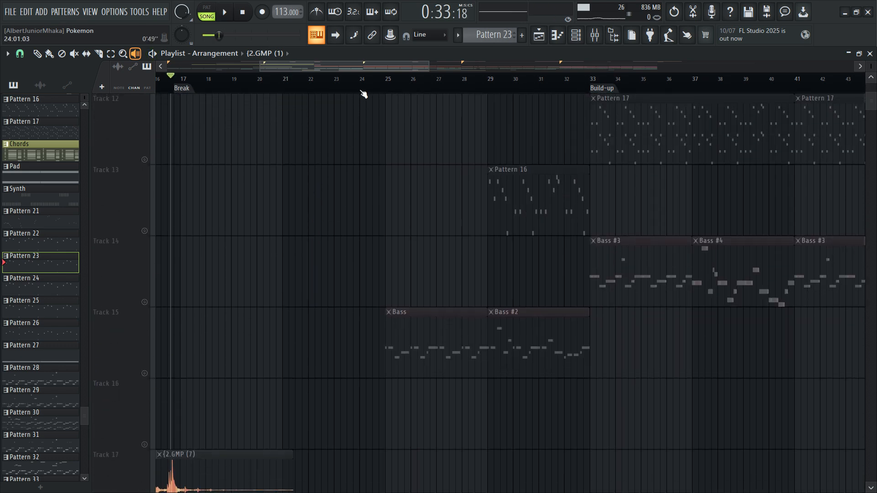
scroll(362, 91, down, 3)
drag(871, 67, 871, 109)
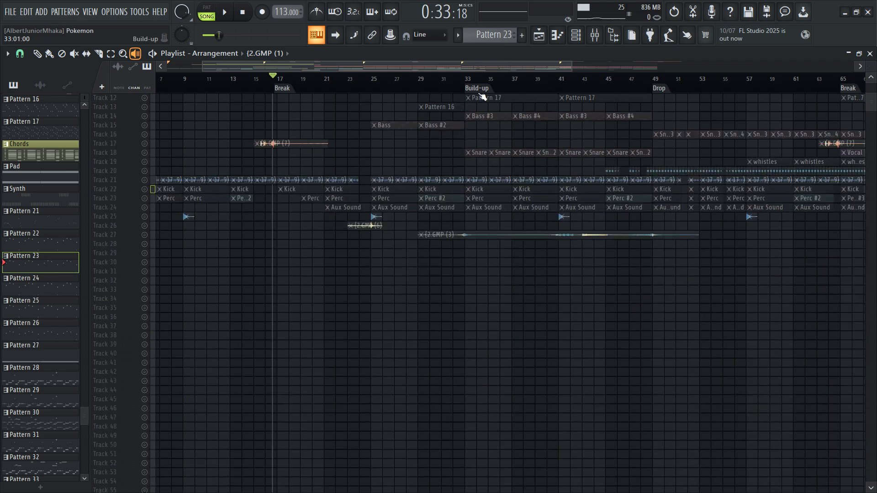
scroll(390, 91, up, 3)
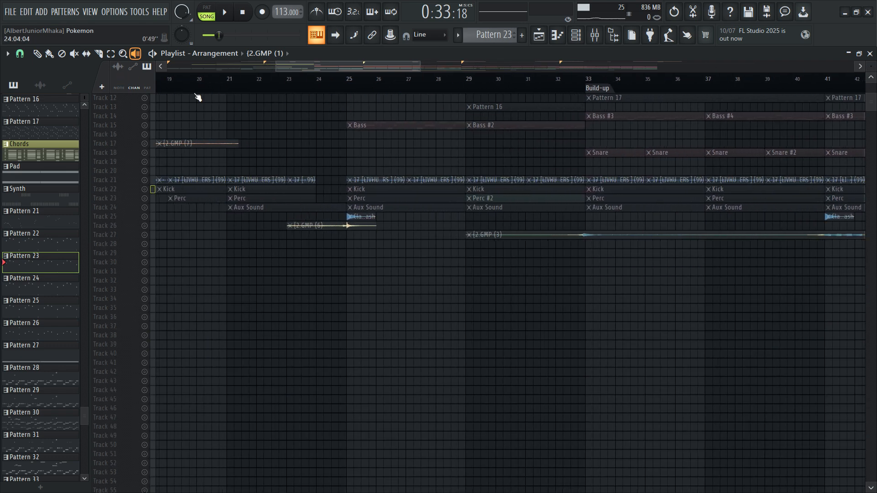
click(145, 98)
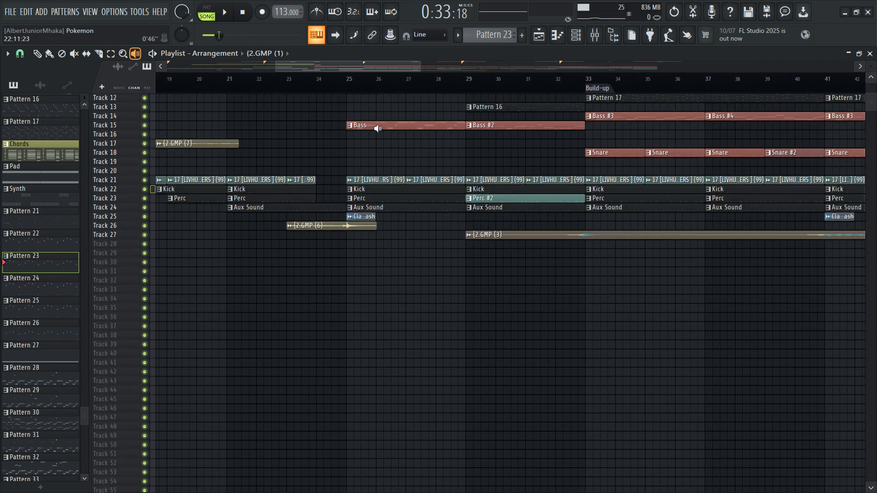
Audition the Bass clip at bar 25 and the Bass #2 clip at bar 29 on Track 15
click(358, 125)
drag(420, 66, 540, 66)
scroll(387, 158, up, 3)
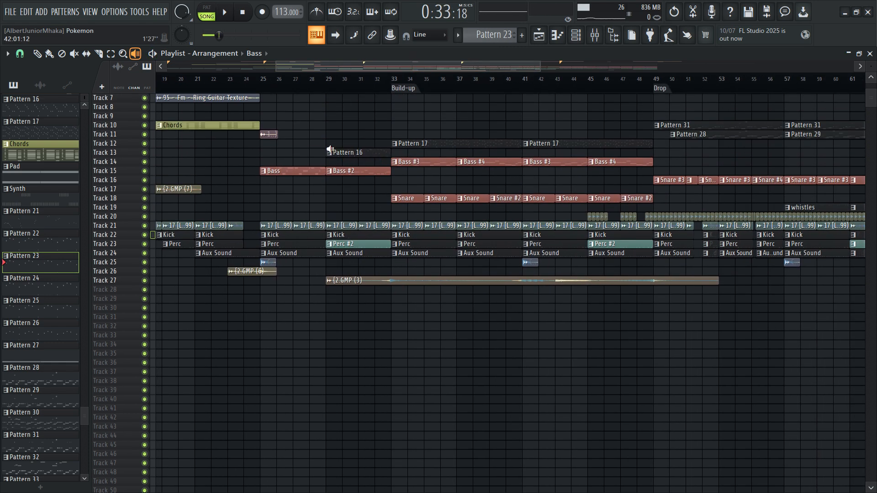
click(338, 170)
scroll(427, 91, up, 3)
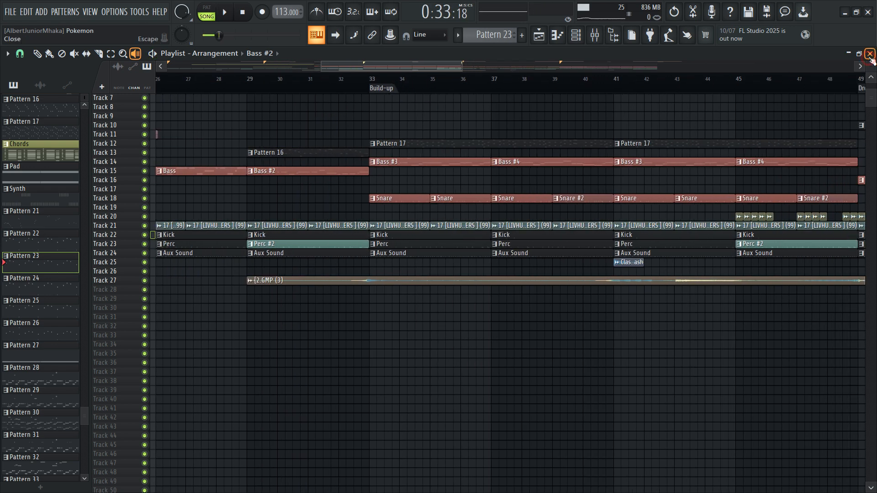
Reopen the playlist and audition the Pattern 16 clip on Track 13 on its own
click(870, 55)
click(538, 35)
click(264, 153)
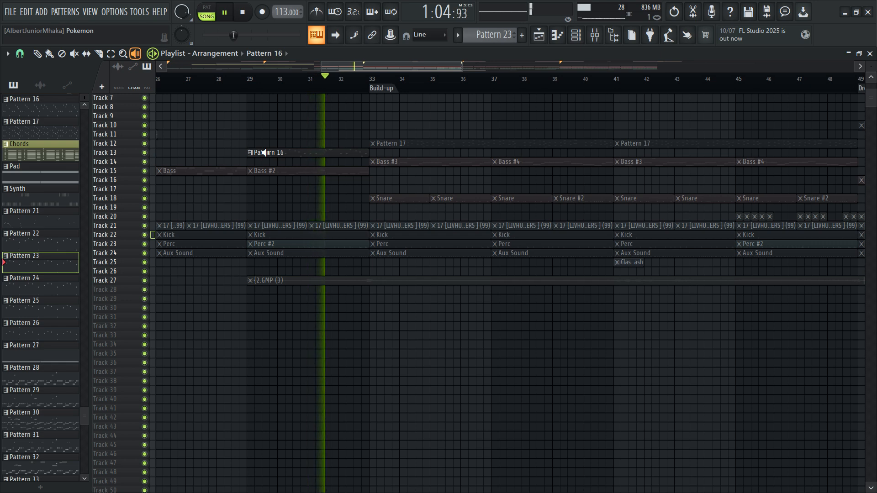
key(p)
Open Pattern 16 in the piano roll, view its notes from bar 1 and sound the F5 key
double_click(282, 151)
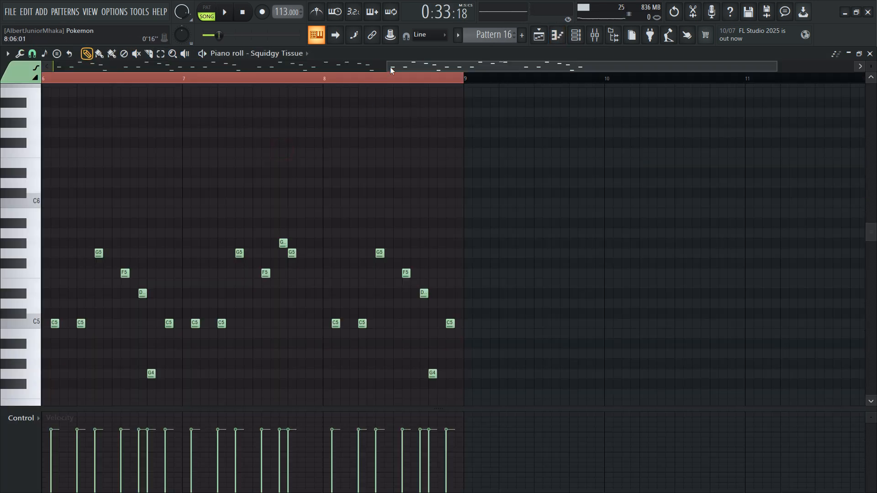
drag(388, 67, 49, 69)
click(29, 271)
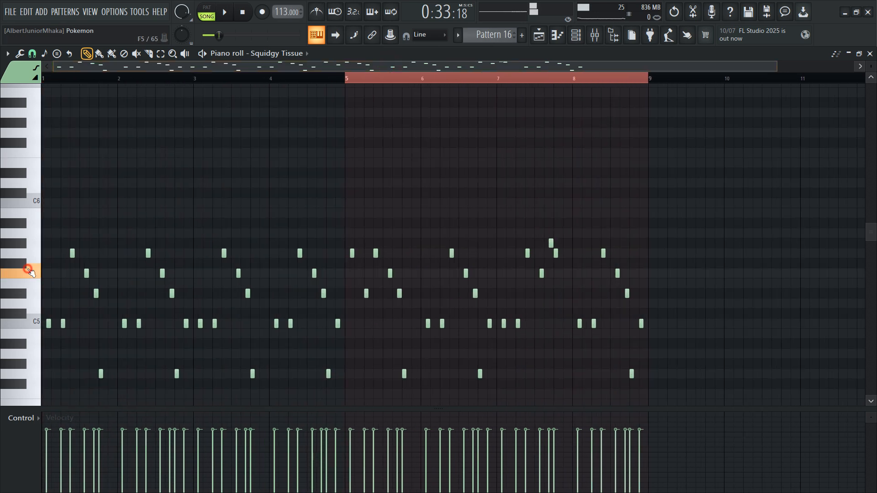
Return to the playlist and audition the Pattern 17 clip on Track 12 at the Build-up section
click(539, 35)
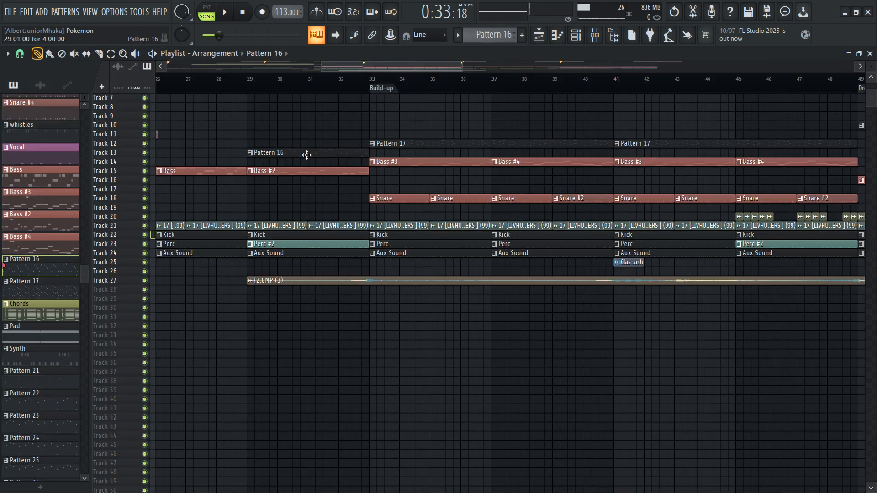
drag(392, 79, 173, 82)
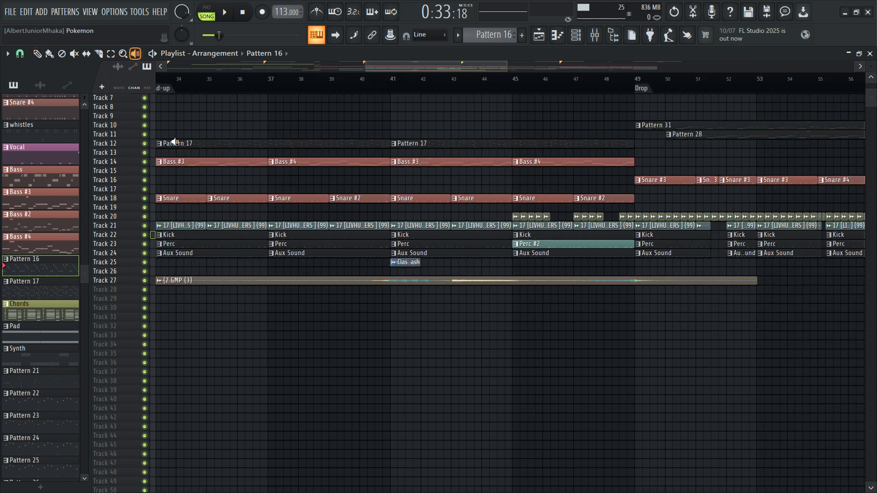
drag(368, 67, 332, 67)
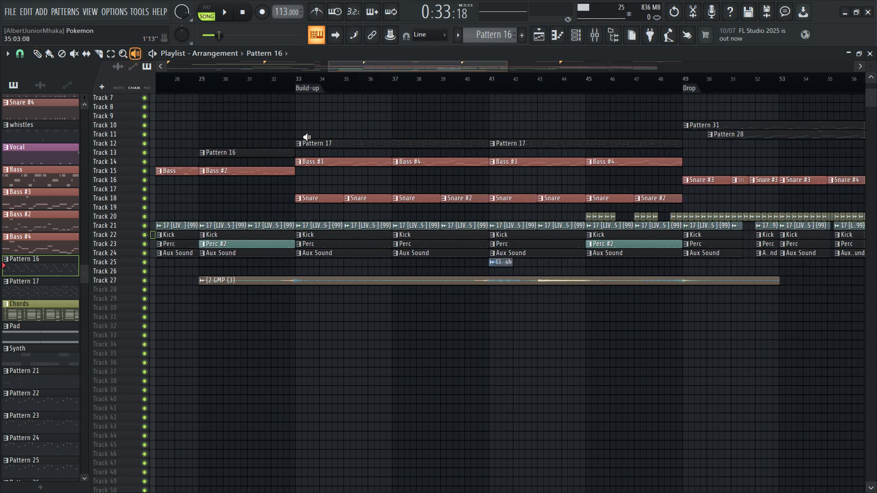
click(312, 142)
Open Pattern 17, inspect the channels it uses in the channel rack and return to the playlist
double_click(376, 143)
click(576, 34)
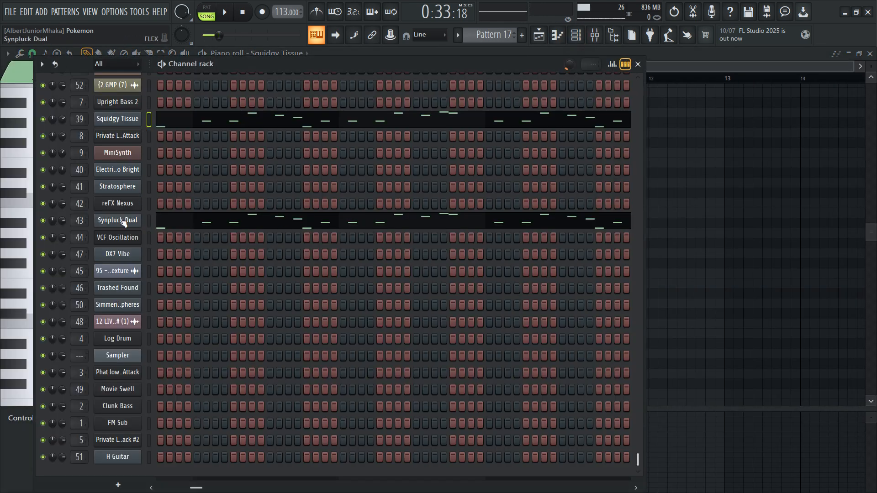
click(539, 37)
Audition the Pad clip on Track 6 from bar 33 with the playback tool
scroll(338, 179, up, 3)
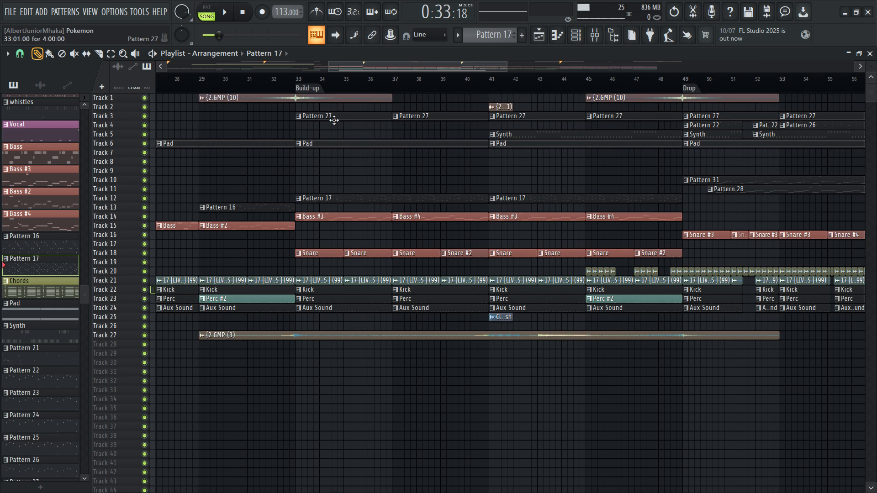
click(133, 53)
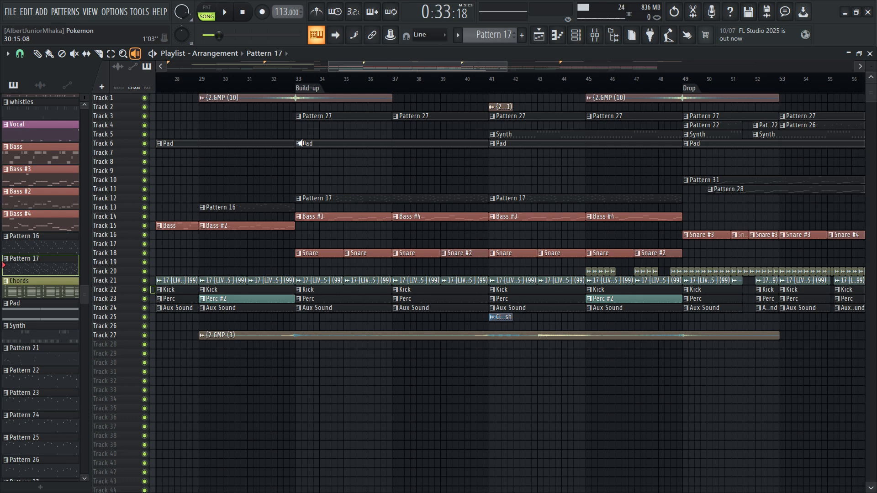
click(300, 143)
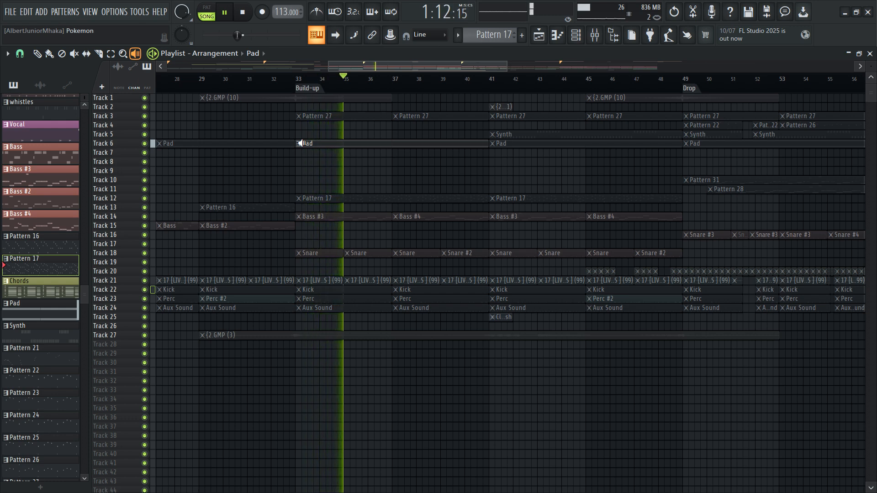
Open the Pad pattern and inspect its Stratosphere channel in the channel rack
click(37, 54)
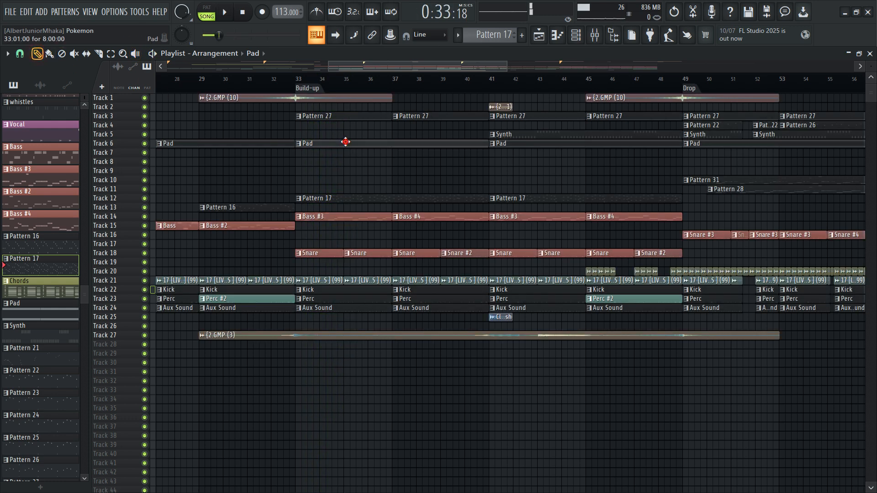
double_click(345, 142)
key(F6)
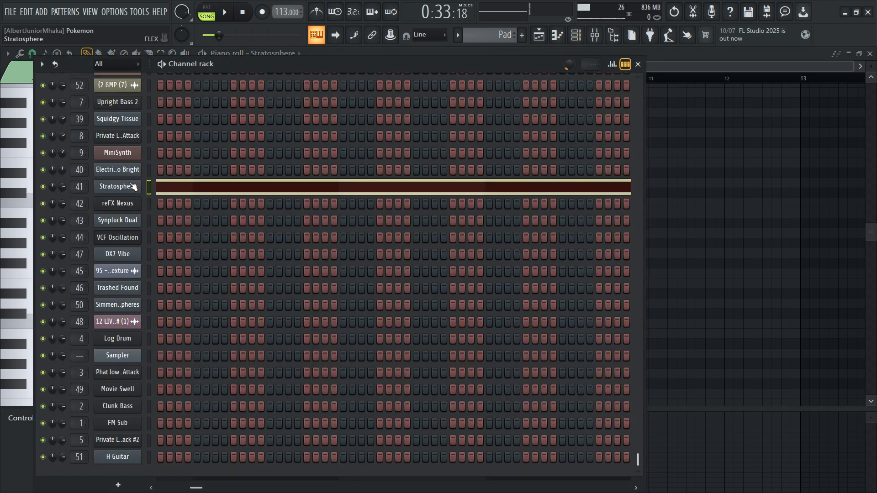
Return to the playlist, view the section after the Drop marker and open the channel rack
click(539, 34)
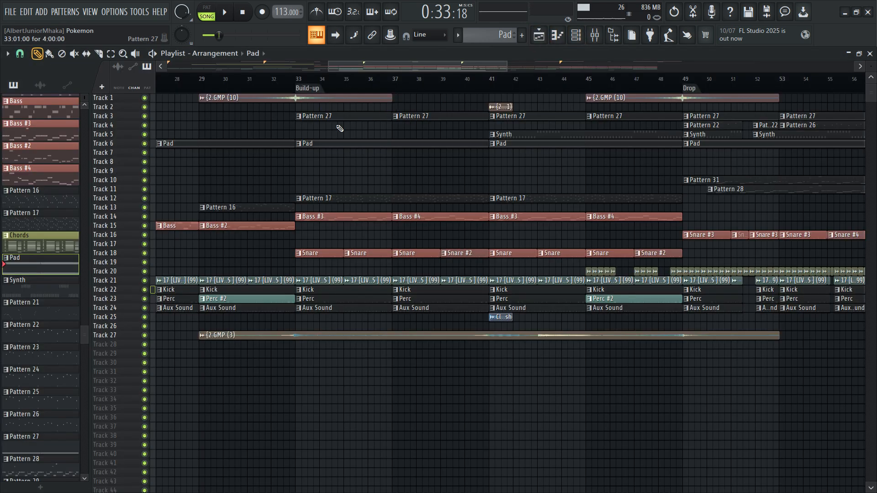
drag(408, 66, 466, 65)
click(576, 35)
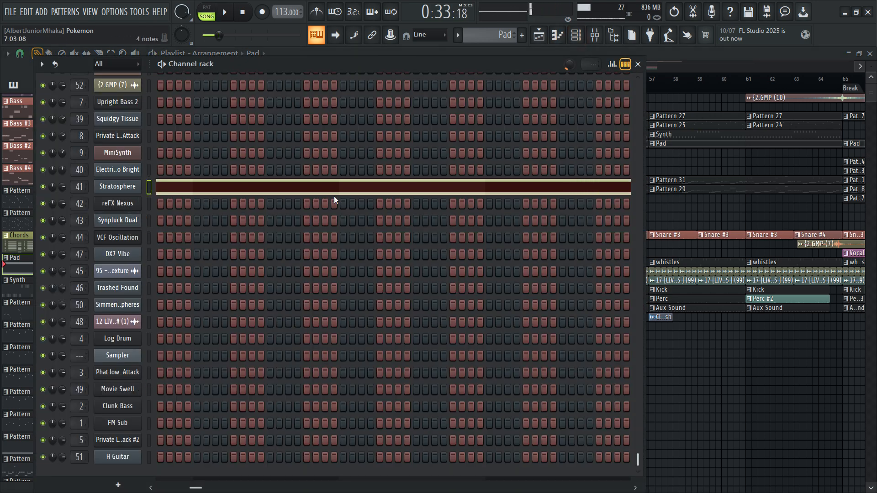
Open the Bass #3 pattern from the Build-up section and inspect the notes of its channels in the channel rack
scroll(130, 242, up, 10)
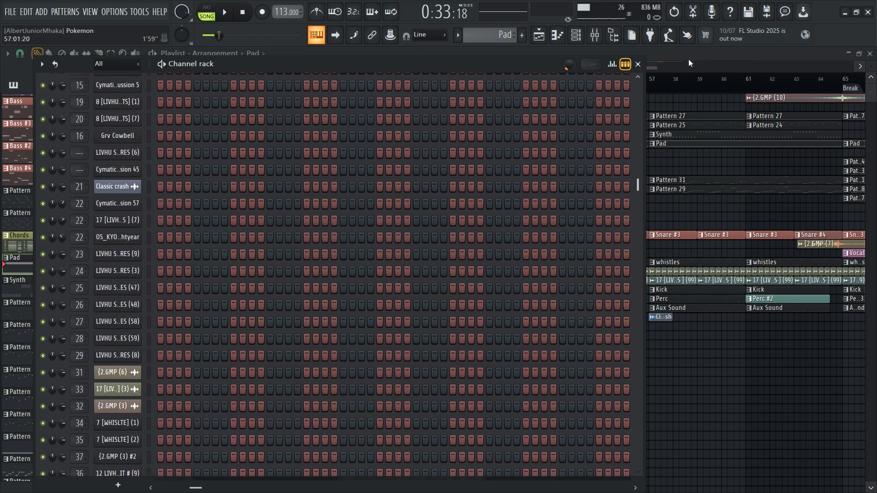
click(688, 57)
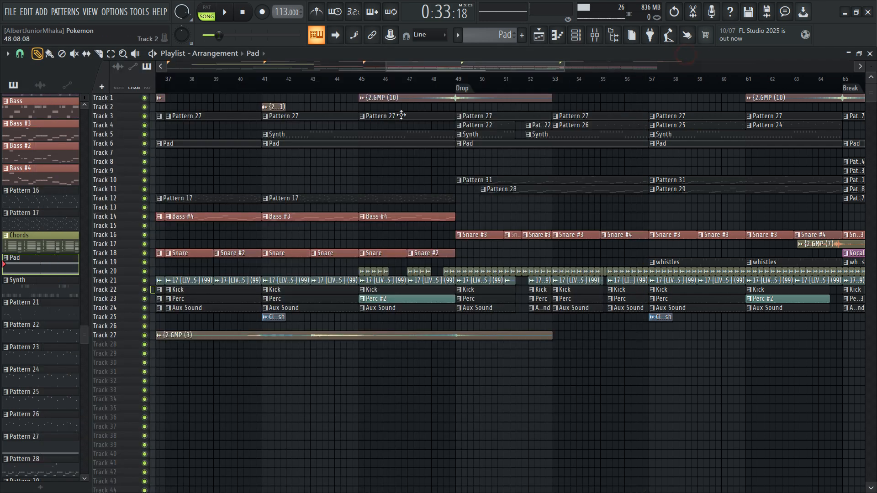
drag(384, 64, 330, 69)
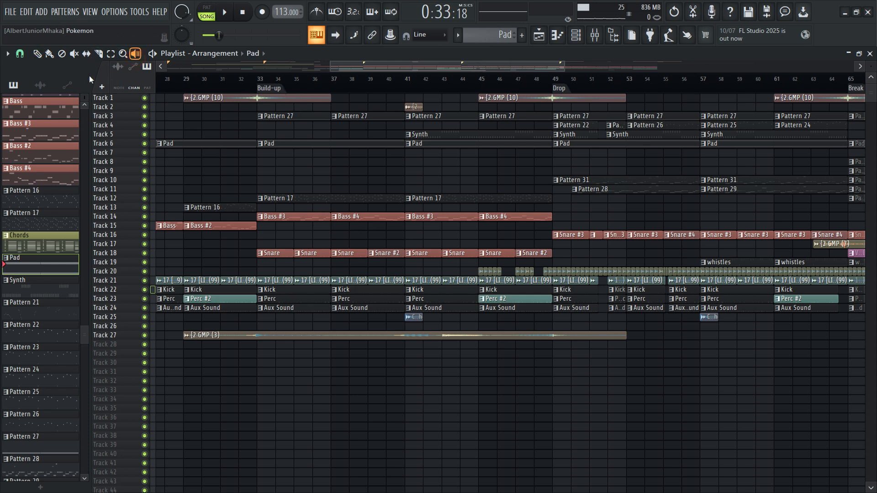
double_click(292, 218)
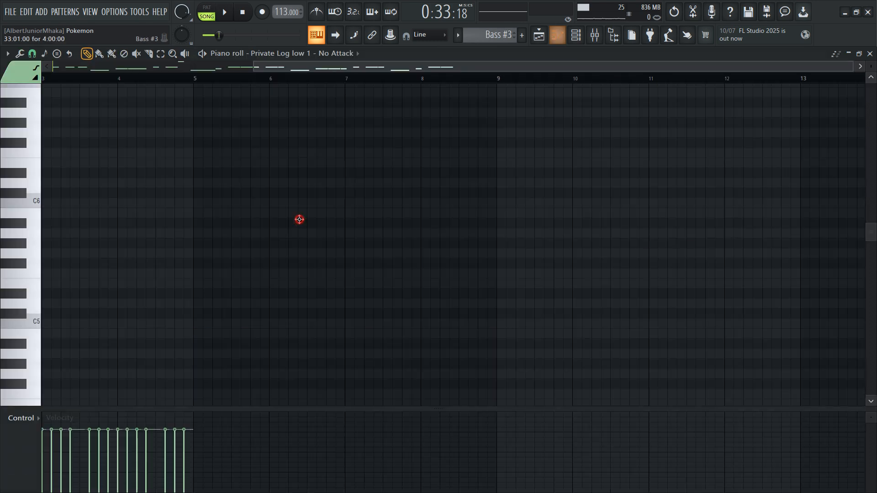
click(575, 36)
scroll(211, 316, down, 6)
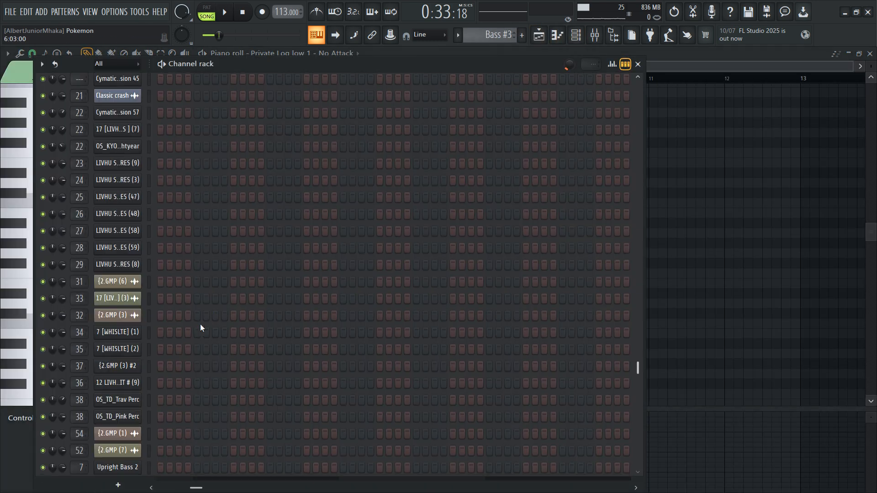
scroll(137, 300, down, 3)
scroll(270, 295, up, 3)
scroll(199, 393, down, 3)
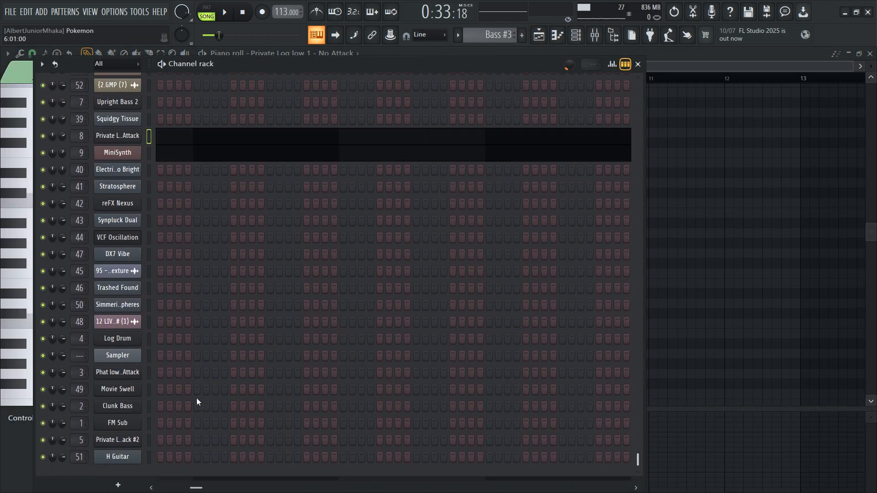
drag(200, 488, 146, 458)
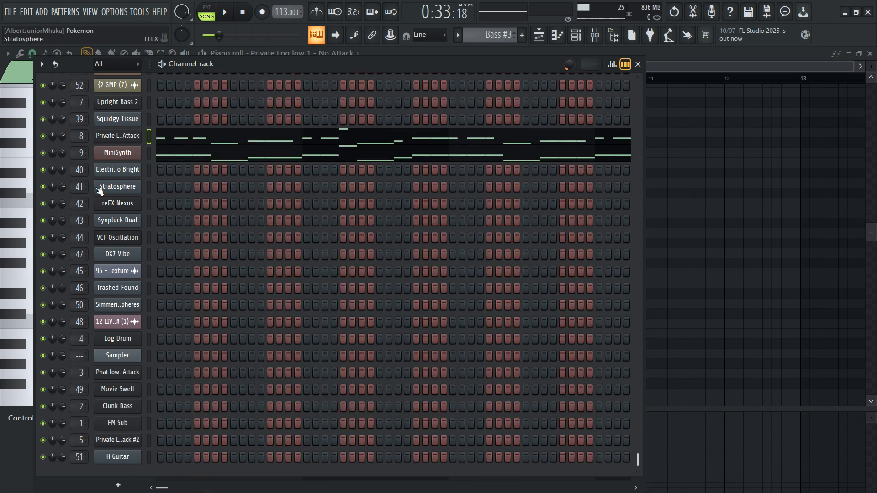
Inspect the Private Log low 1 - No Attack and MiniSynth instruments behind the bass, and return to the playlist
click(116, 136)
click(41, 137)
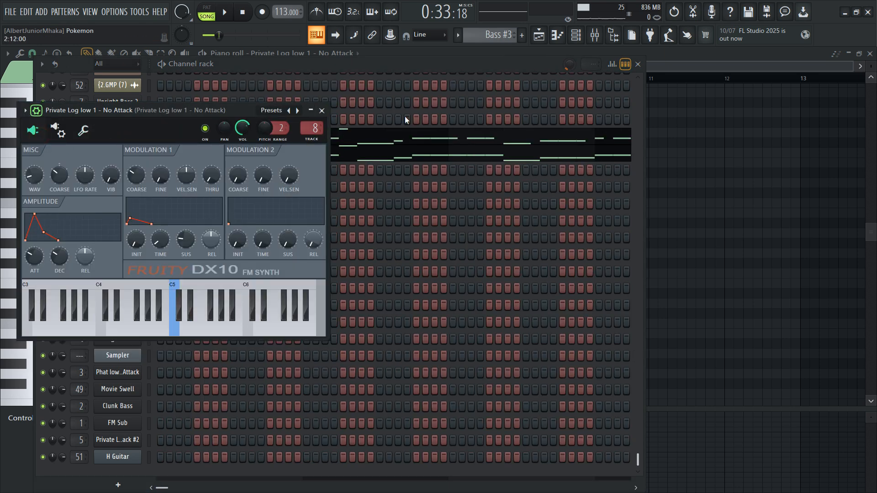
click(322, 110)
click(123, 153)
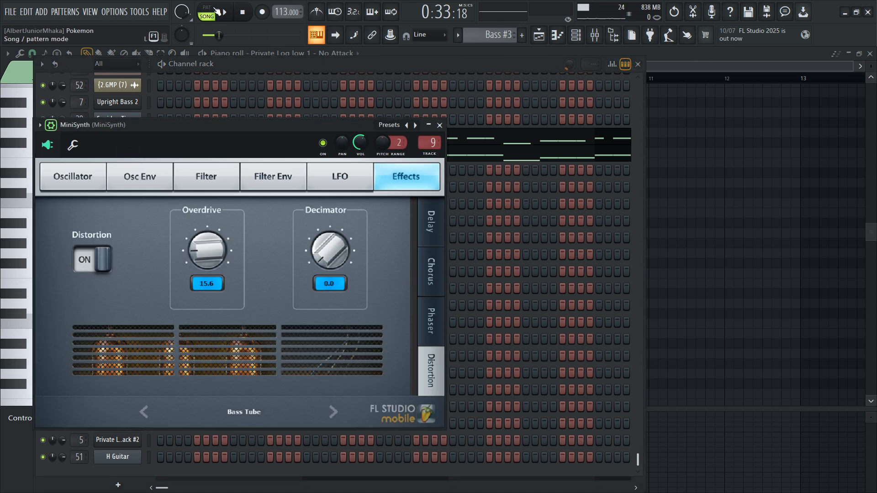
click(538, 35)
click(135, 53)
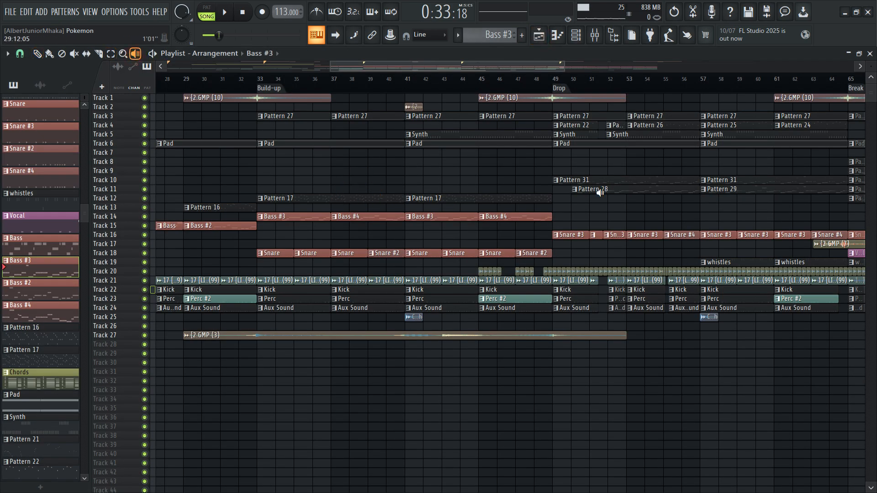
Audition the Bass #3 clip on Track 14 and the Pattern 27 clip on Track 3 from bar 33
mouse_move(448, 63)
mouse_down()
mouse_move(489, 63)
mouse_move(457, 66)
mouse_up()
drag(268, 213, 268, 213)
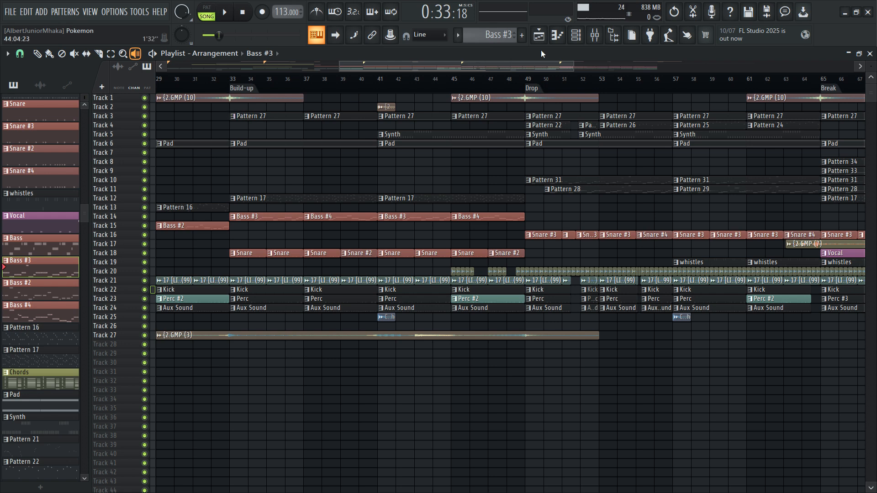
click(576, 35)
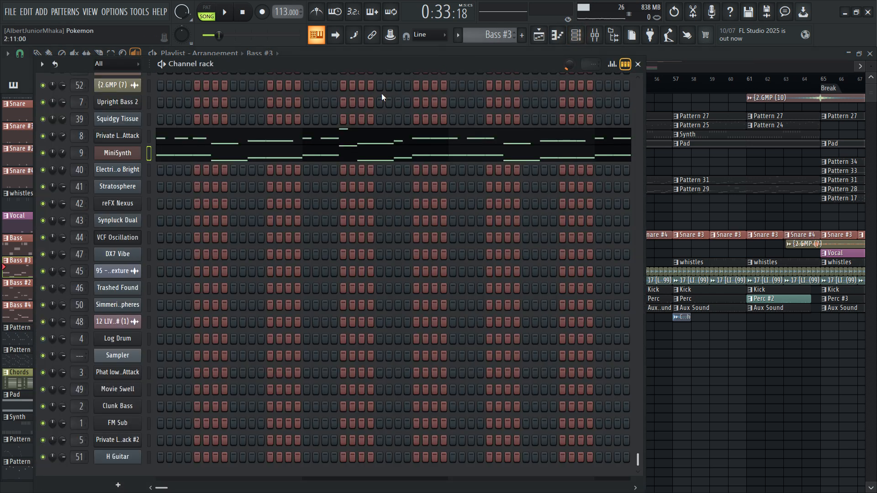
click(655, 53)
drag(245, 114, 245, 114)
Select the time range from bar 45 up to the Drop marker at bar 49 and play it back
scroll(412, 138, down, 3)
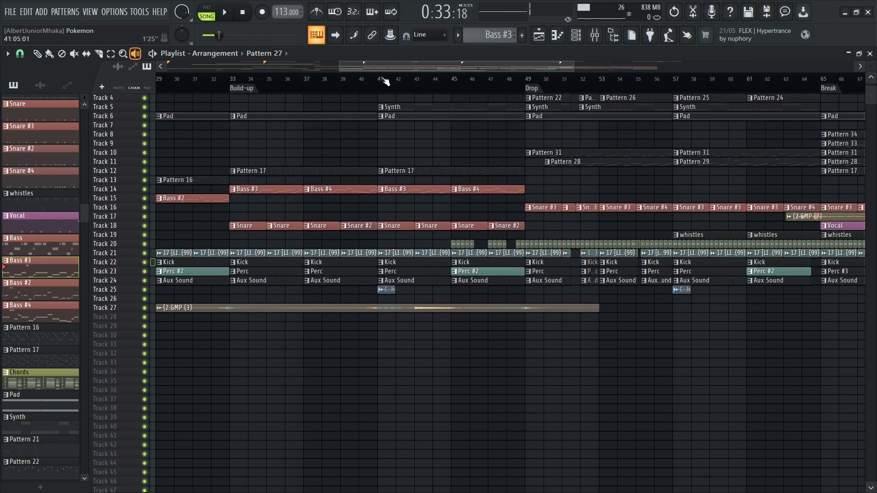
drag(386, 67, 426, 63)
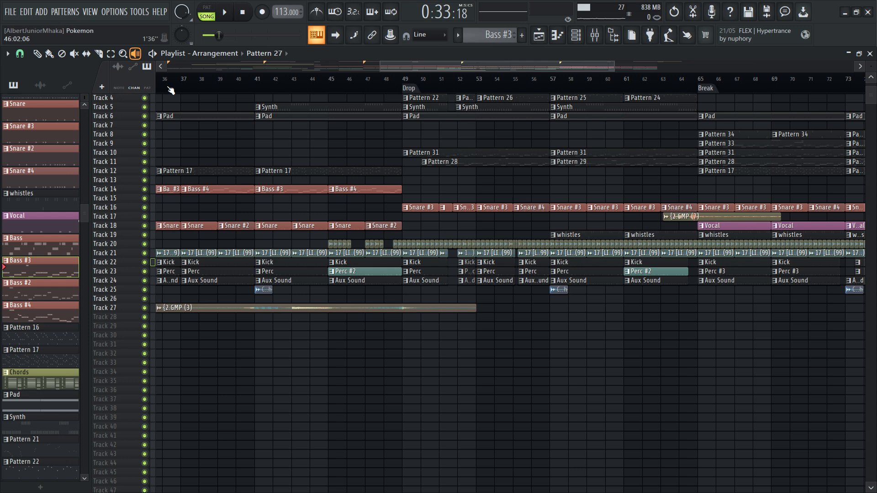
key(p)
key(e)
drag(328, 81, 402, 82)
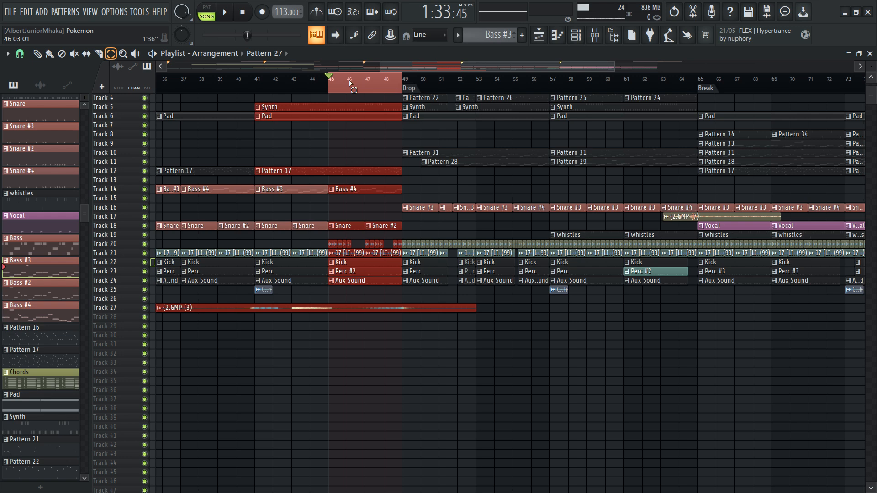
key(space)
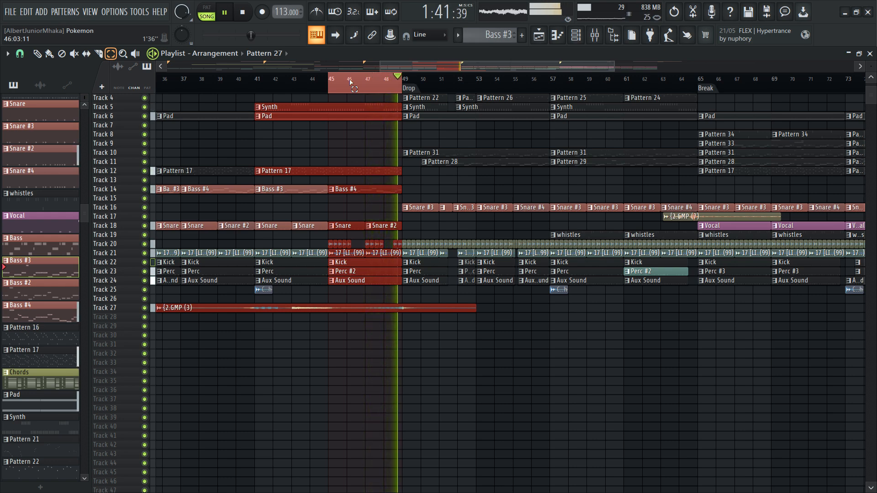
key(space)
Set the gain of the two selected shaker clips on Track 21 to 0.4 dB and deselect all clips
scroll(323, 190, up, 6)
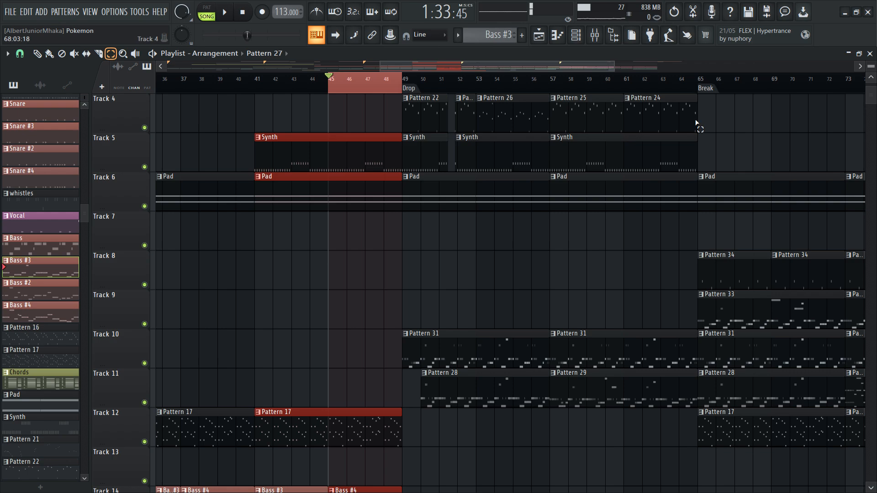
scroll(384, 112, up, 4)
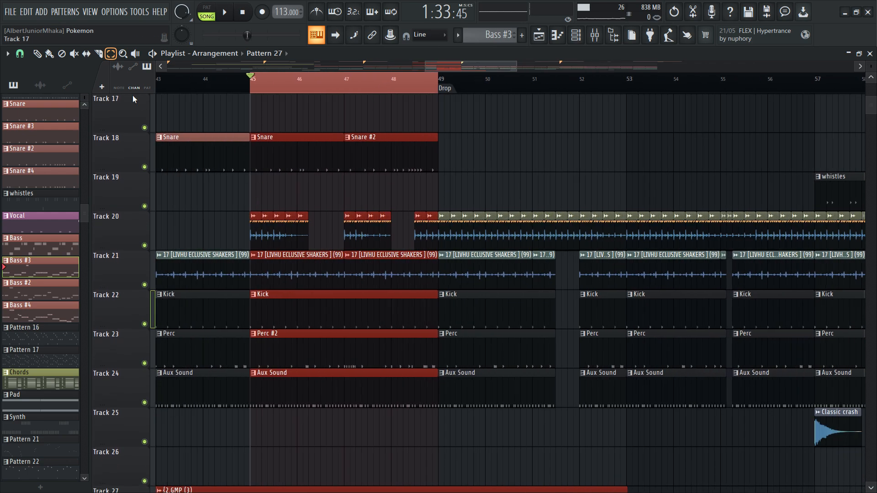
click(37, 53)
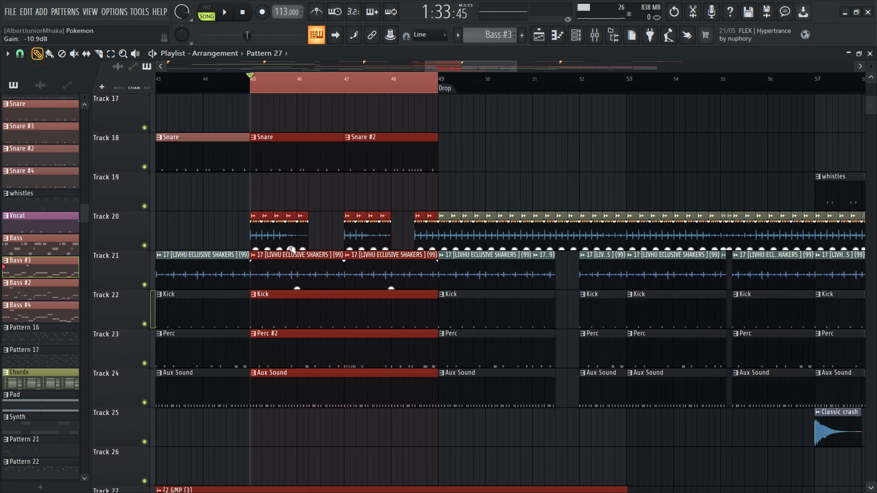
drag(281, 249, 279, 254)
ctrl+click(317, 189)
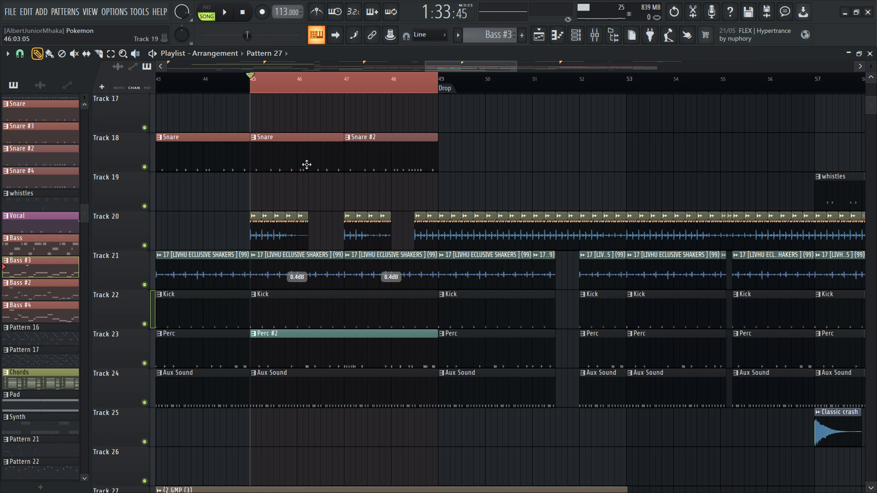
Audition the first Snare clip on Track 18 from bar 33 with the playback tool
scroll(266, 83, down, 5)
scroll(369, 64, up, 3)
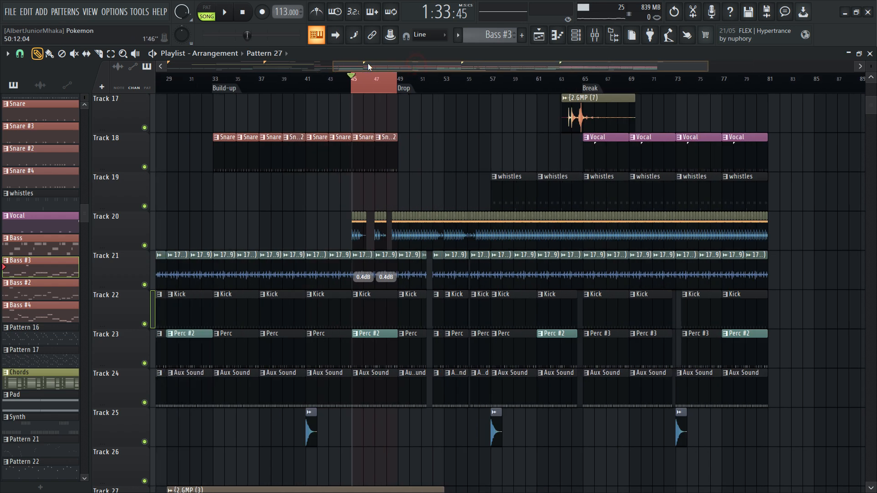
key(y)
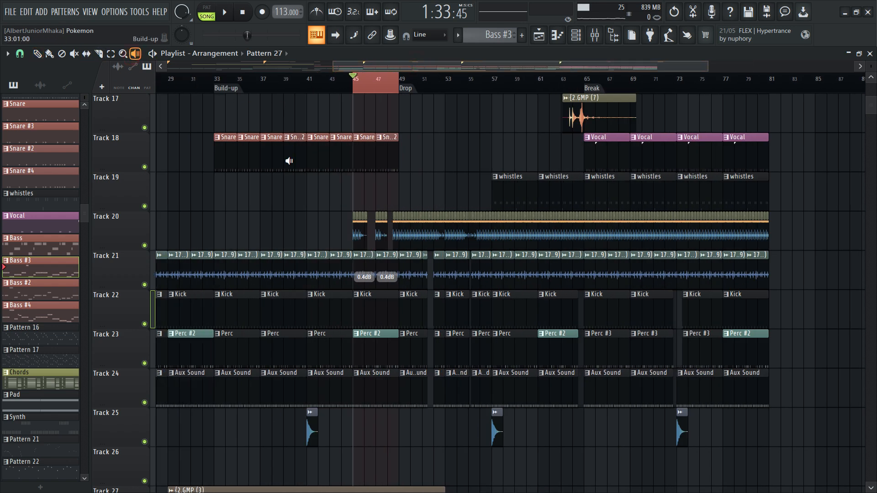
click(223, 154)
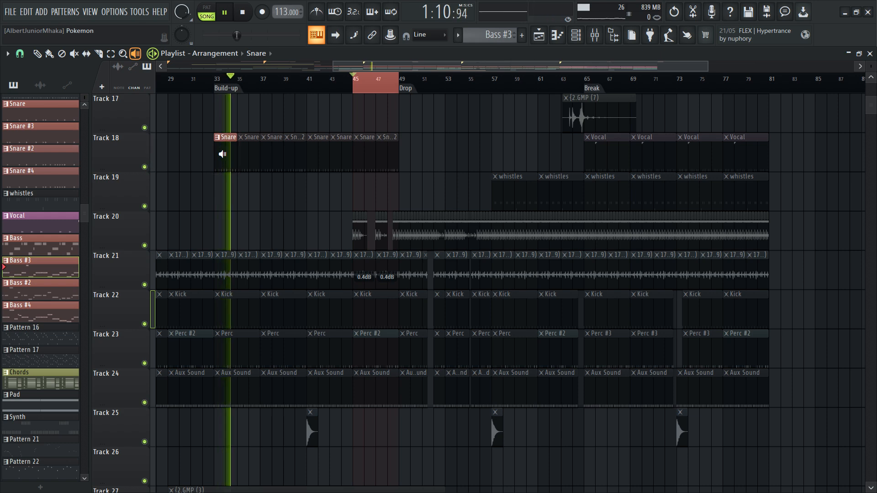
click(222, 154)
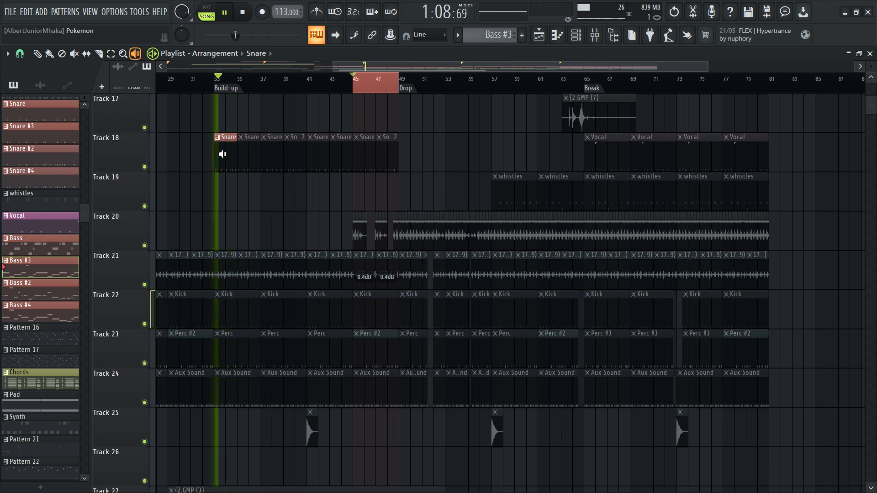
drag(223, 154, 226, 156)
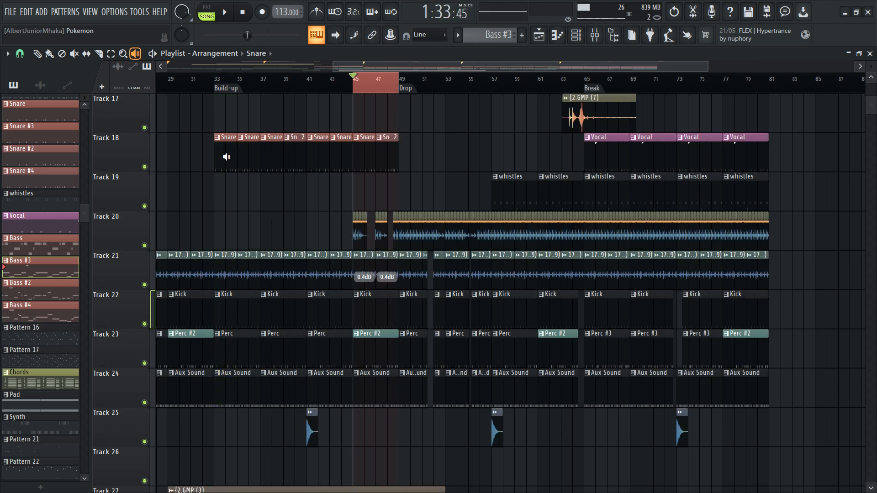
Open the Snare pattern, audition its LIVHU sample channels in the channel rack and return to the playlist
double_click(229, 150)
click(577, 35)
scroll(365, 155, up, 10)
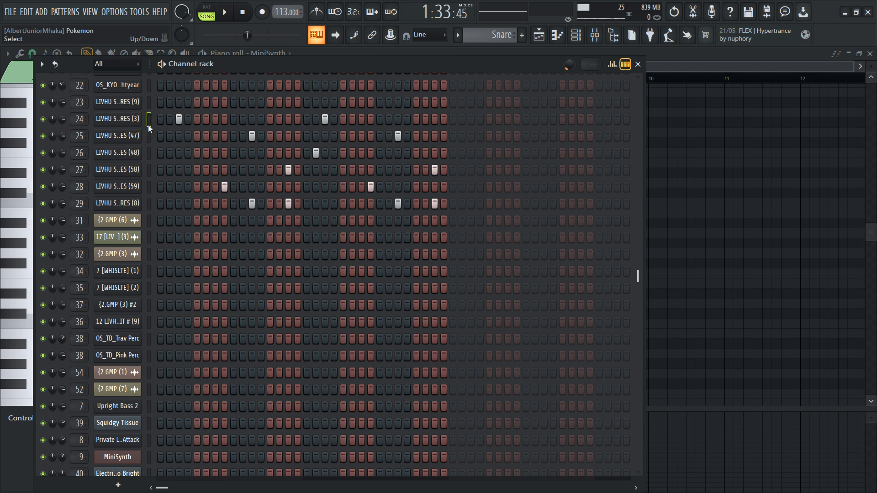
key(z)
click(149, 153)
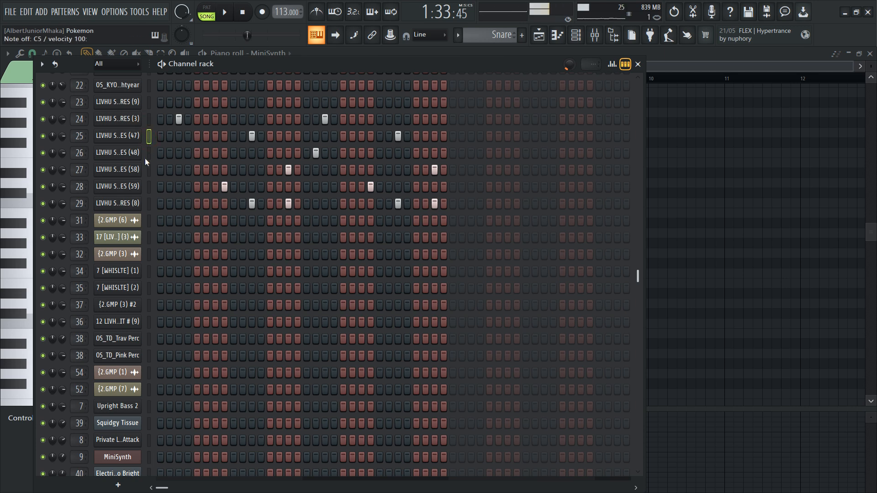
click(149, 203)
click(538, 36)
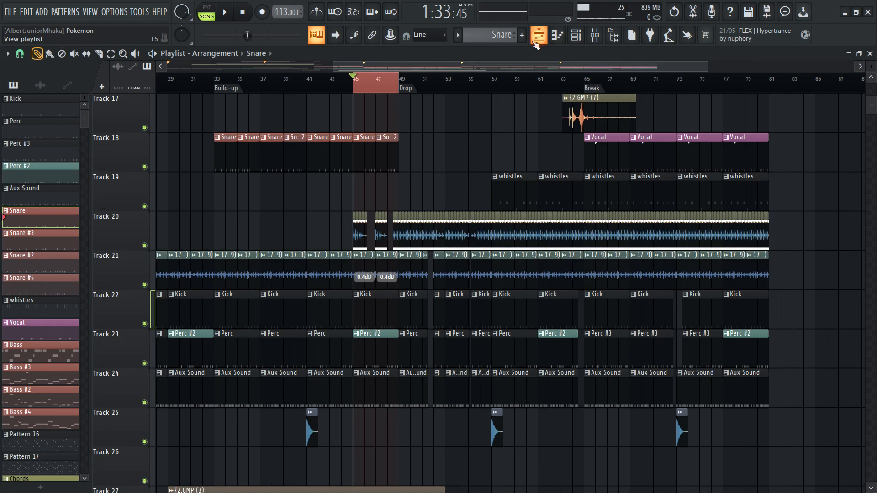
Audition the Synth clip on Track 5 from bar 41 with the playback tool
scroll(401, 168, up, 6)
scroll(399, 164, up, 5)
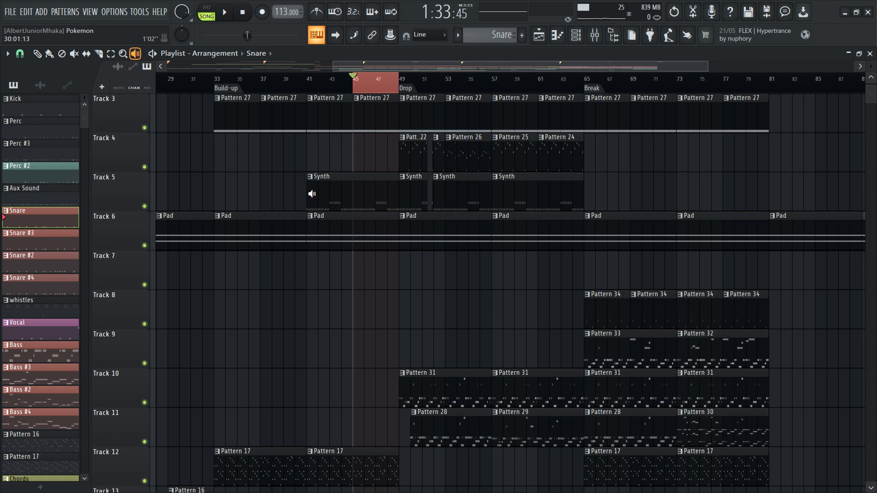
click(312, 194)
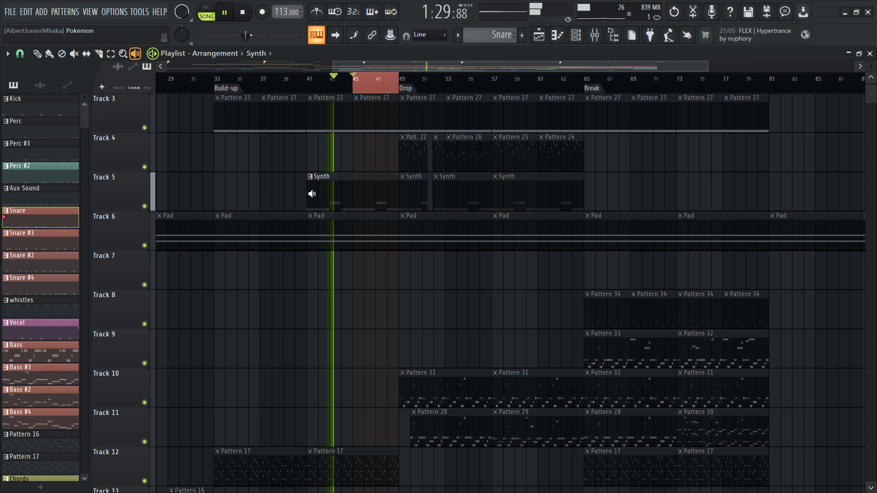
Open the Synth pattern, inspect its reFX Nexus channel and instrument preset, and return to the playlist
drag(377, 67, 425, 73)
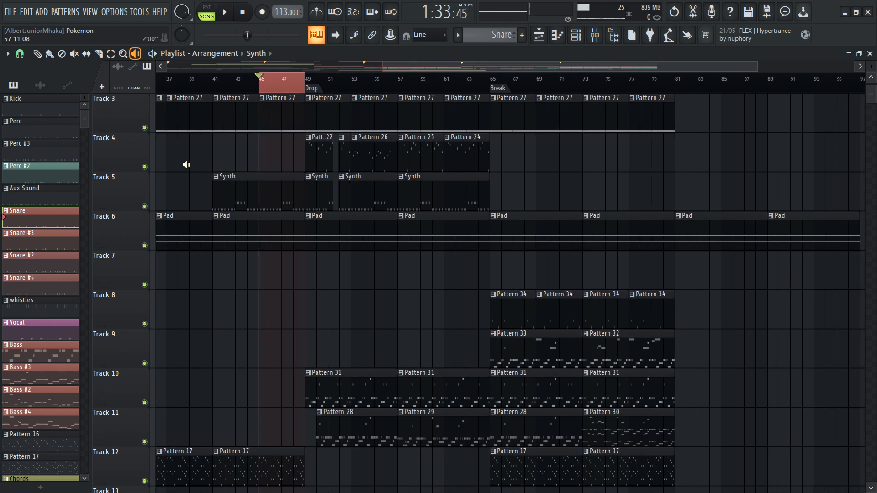
double_click(230, 189)
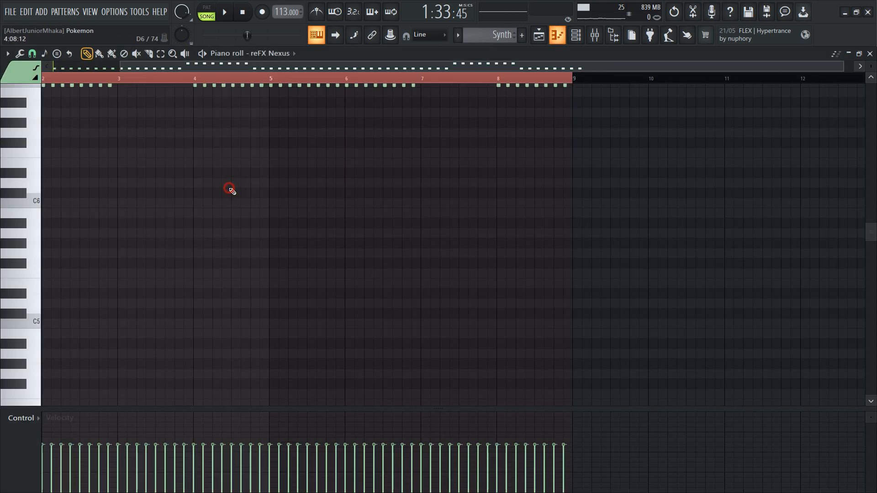
click(574, 37)
scroll(177, 374, down, 6)
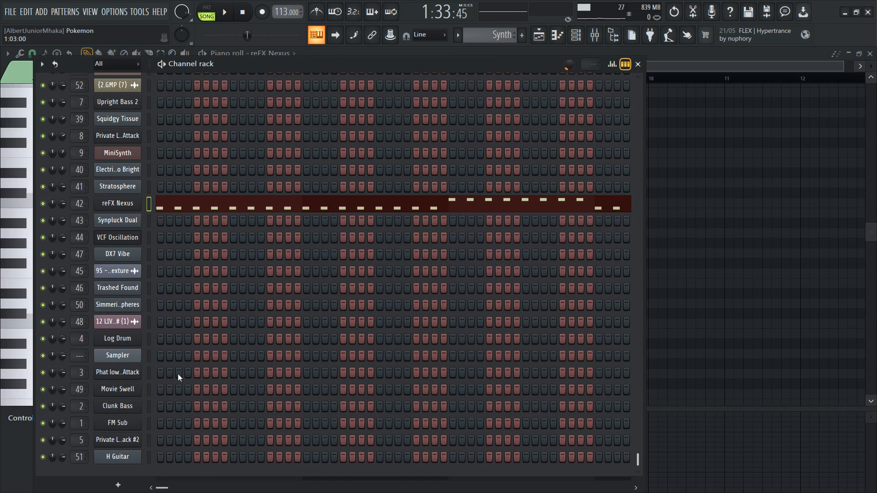
click(105, 204)
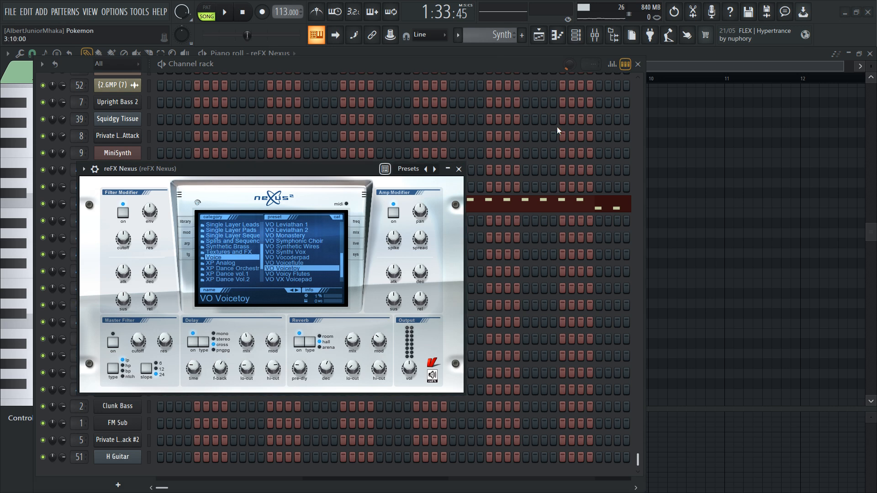
click(539, 35)
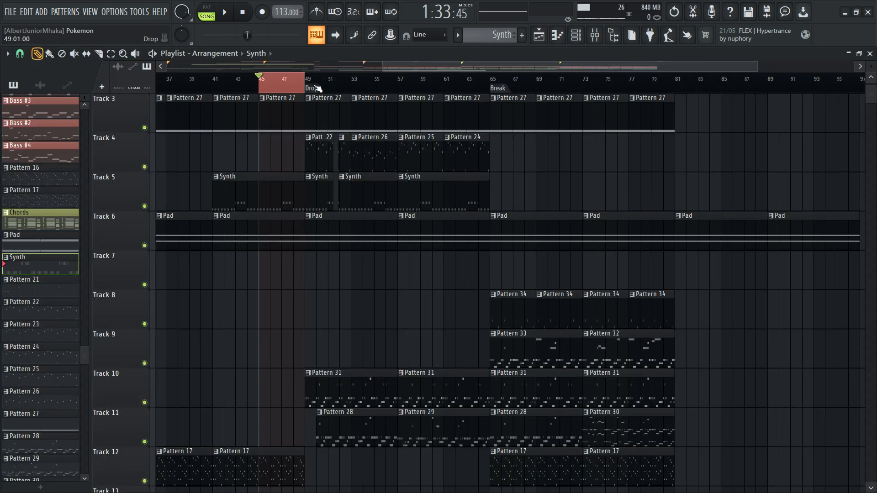
Audition the Pattern 26 clip on Track 4 with the playback tool
scroll(351, 114, up, 2)
scroll(353, 116, down, 2)
click(136, 54)
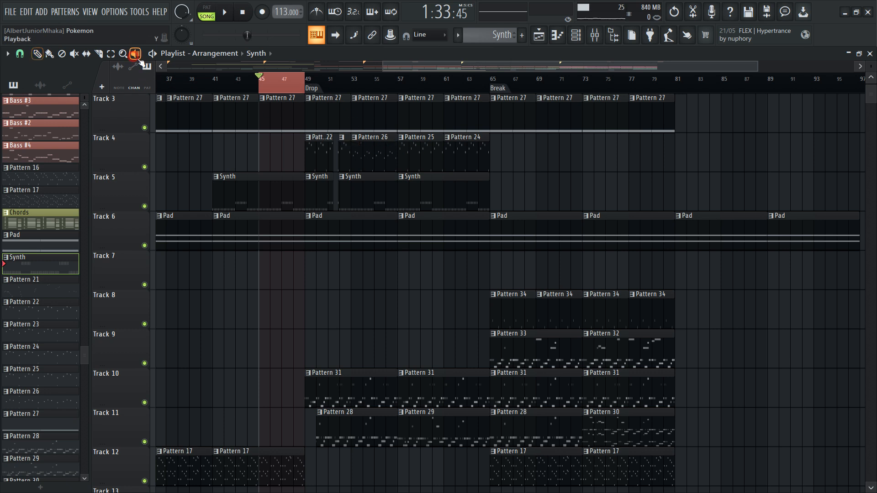
drag(362, 155, 362, 155)
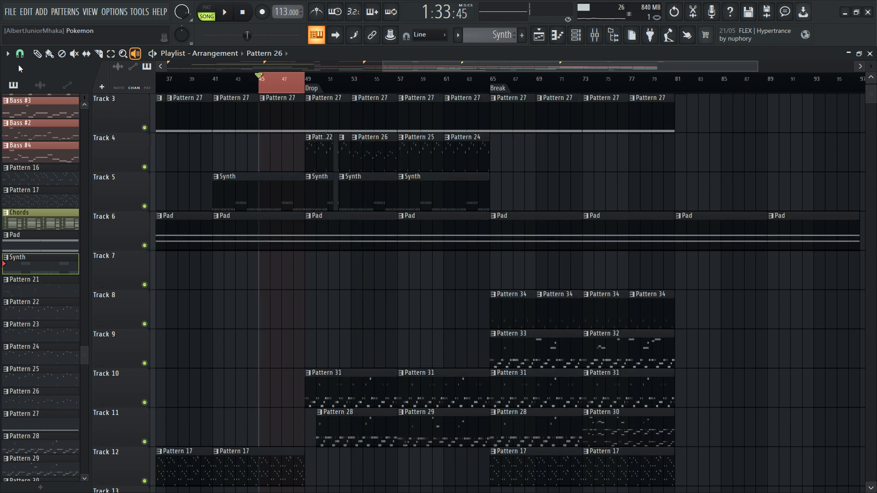
Open Pattern 26, inspect the Movie Swell channel's miscellaneous and synth settings, and return to the playlist
double_click(378, 152)
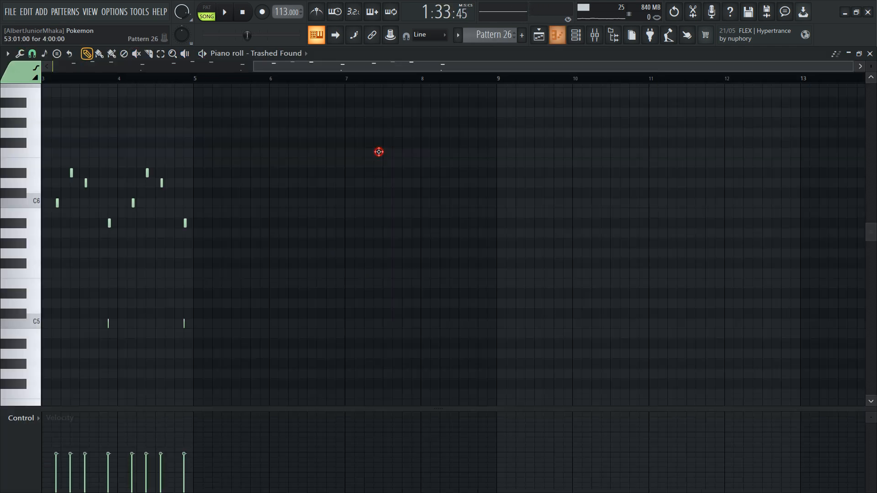
click(576, 37)
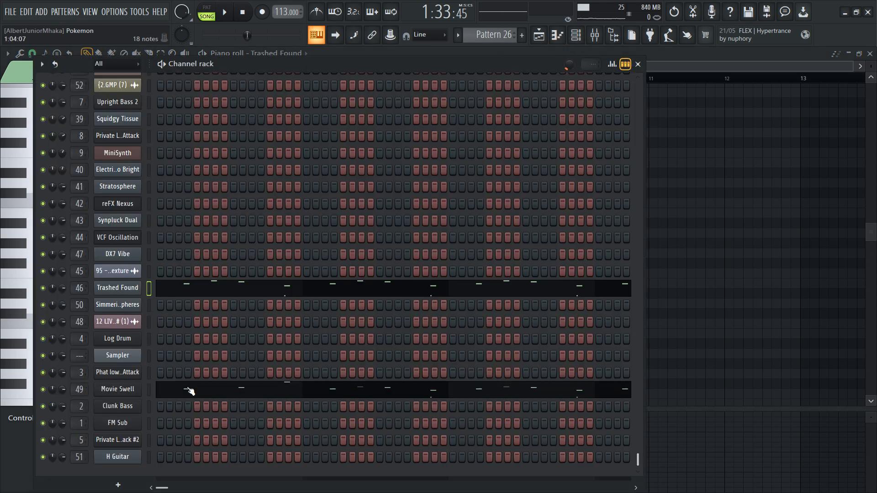
click(118, 389)
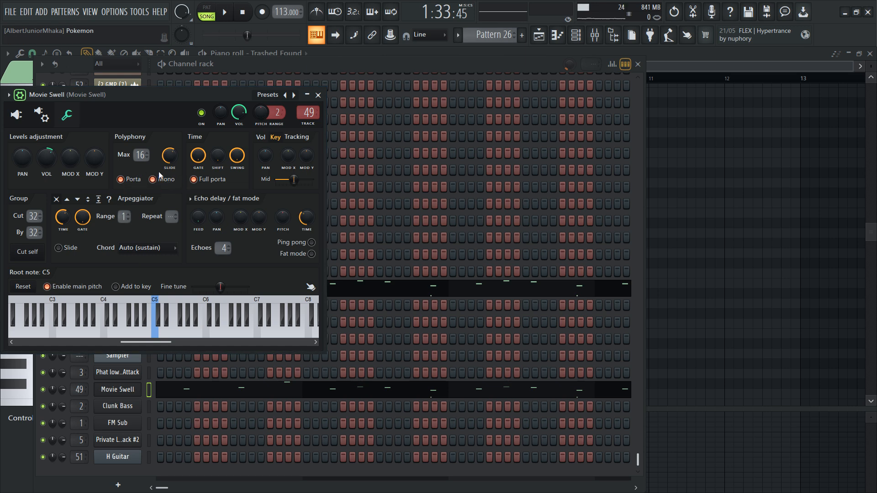
click(43, 118)
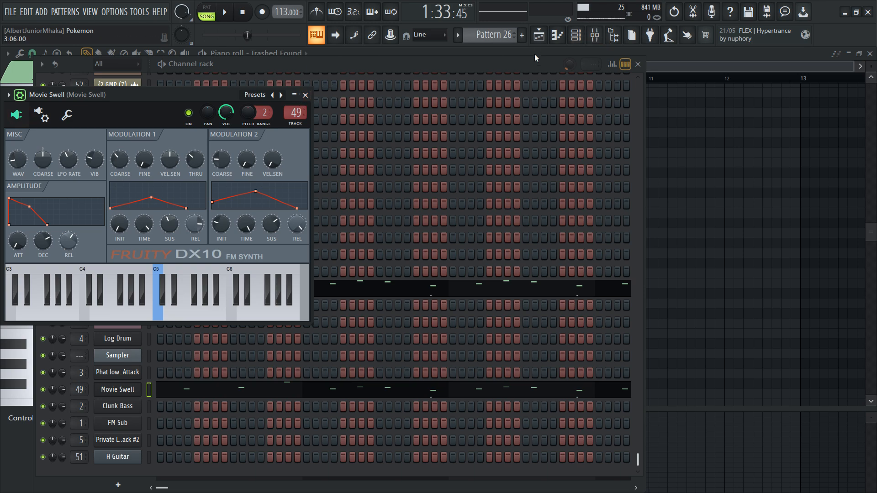
click(659, 55)
click(539, 34)
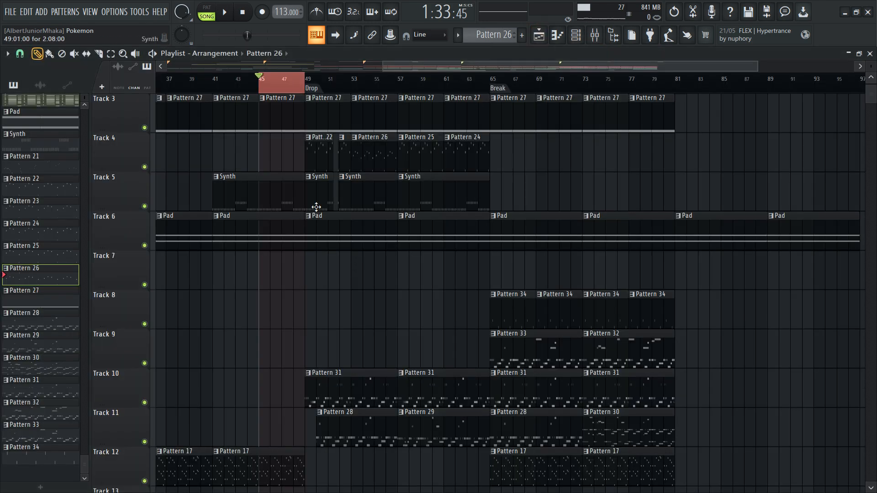
Audition the first Pattern 28 clip on Track 11 with the playback tool, stopping playback when done
scroll(326, 205, down, 5)
scroll(327, 203, up, 5)
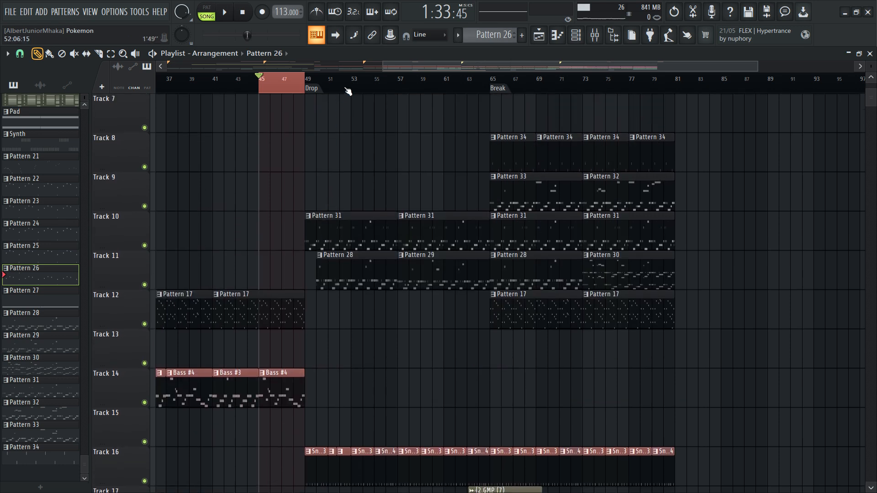
scroll(347, 91, up, 4)
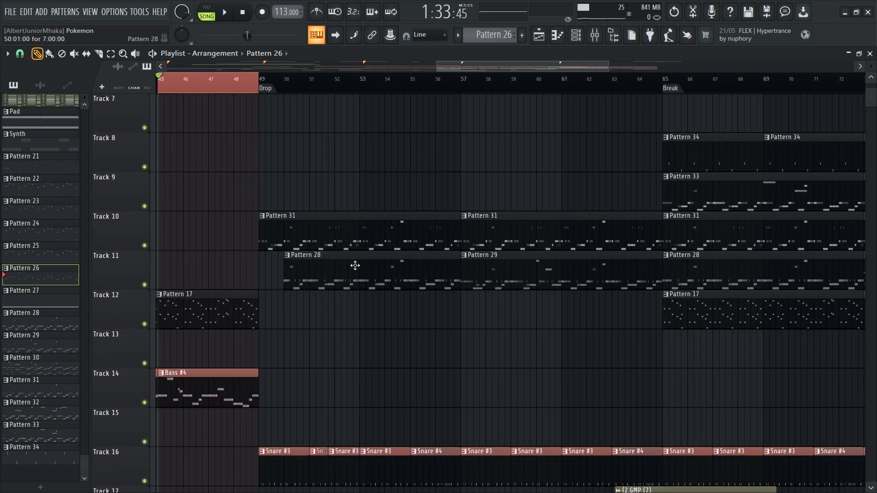
key(y)
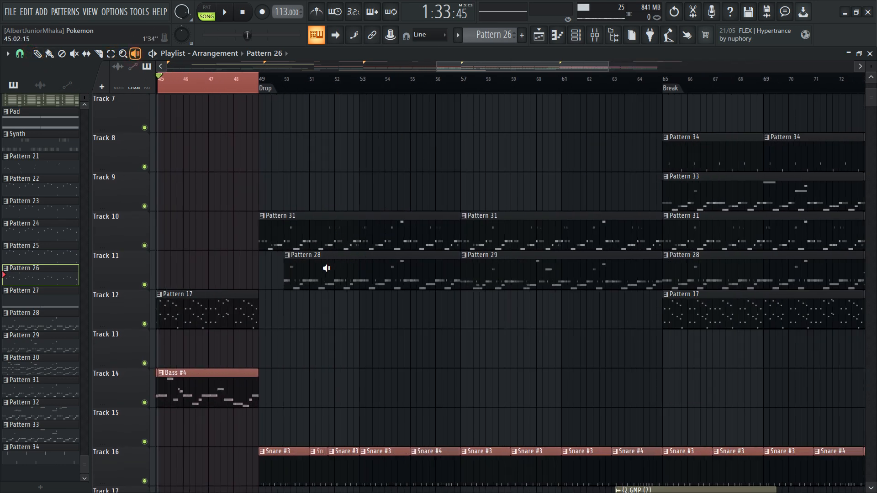
click(313, 276)
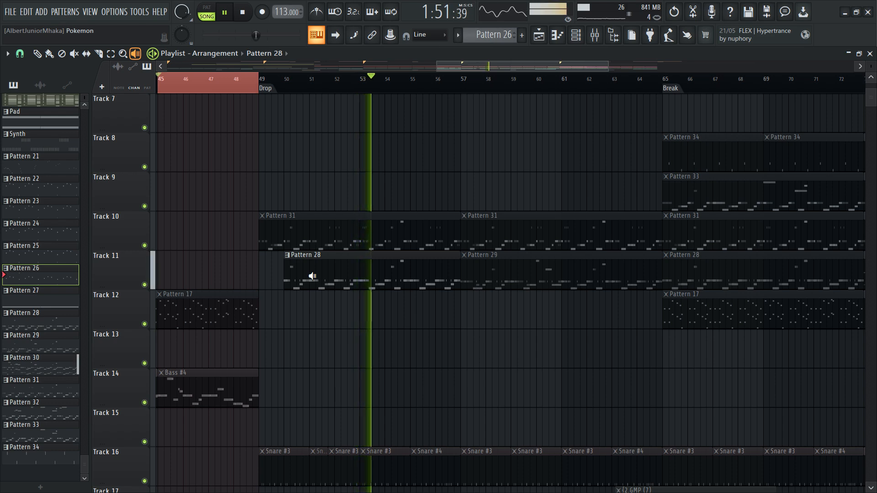
key(space)
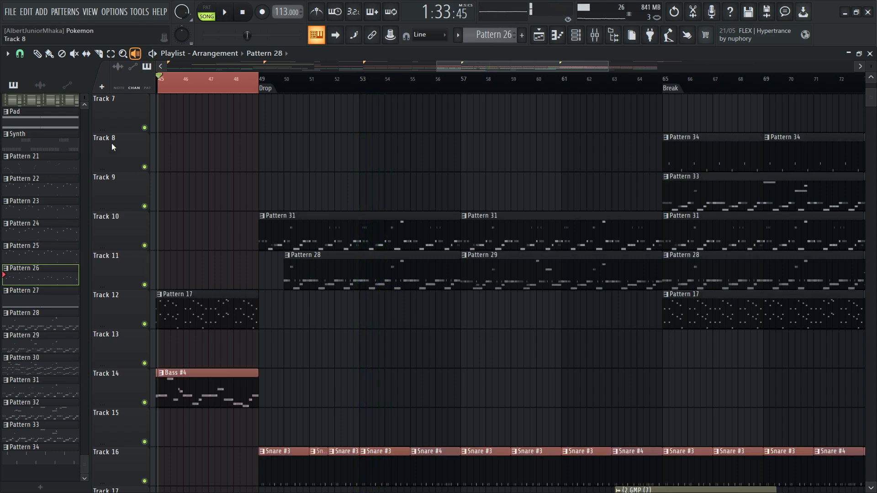
Open Pattern 28, inspect its Log Drum instrument from the channel rack, and save the project
double_click(342, 262)
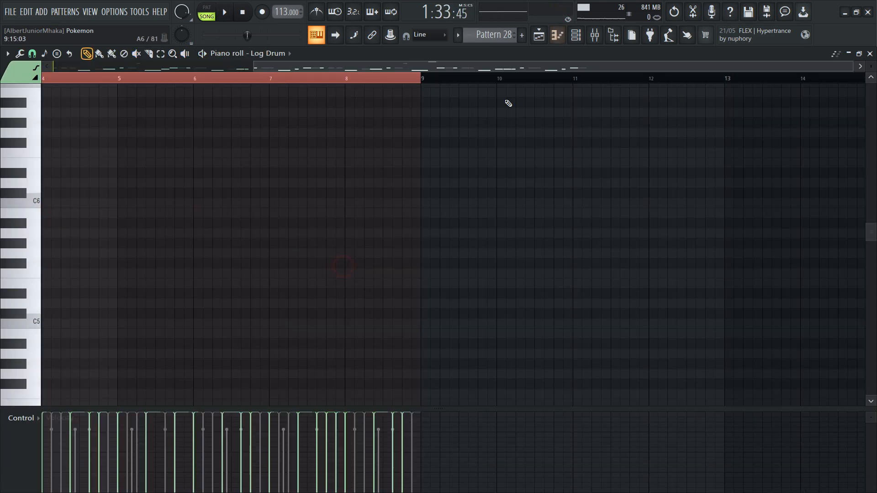
click(575, 35)
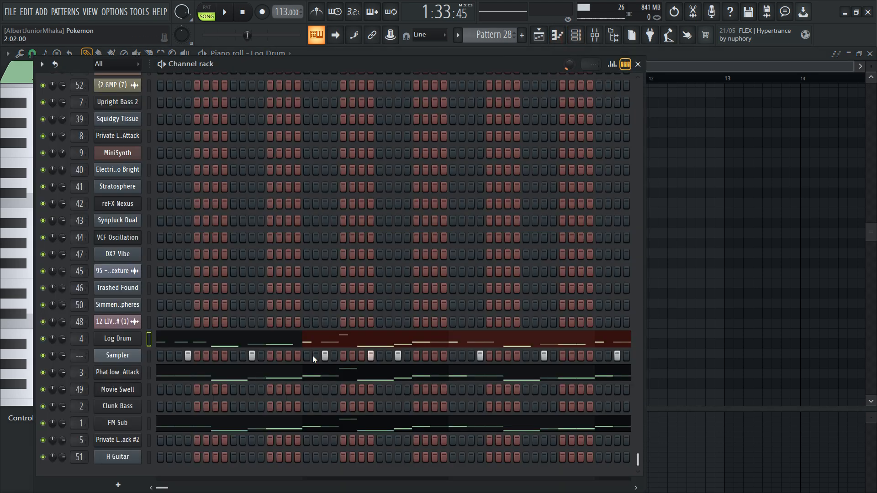
click(120, 343)
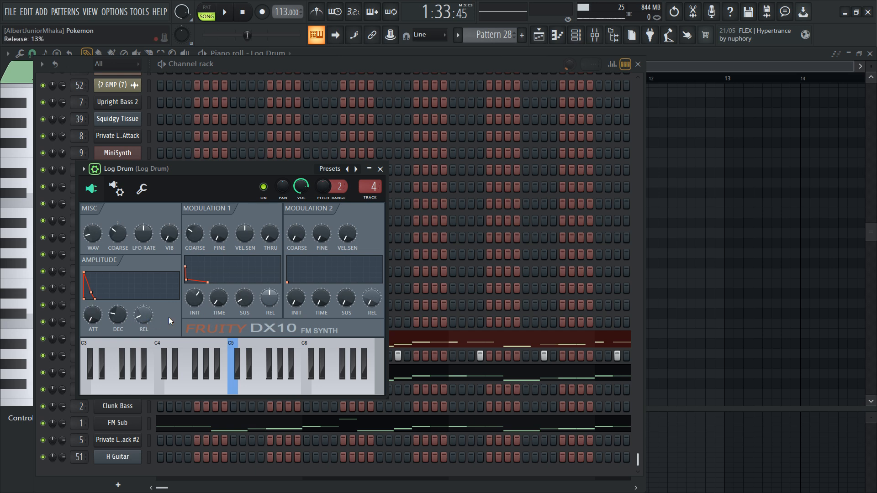
key(ctrl+s)
click(380, 169)
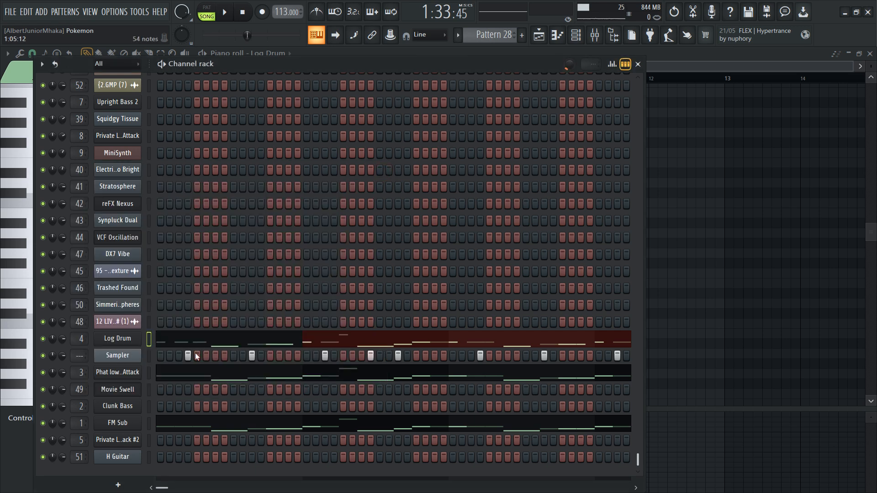
Inspect the Phat low Log - No Attack channel's synth and miscellaneous settings, and return to the playlist
click(136, 377)
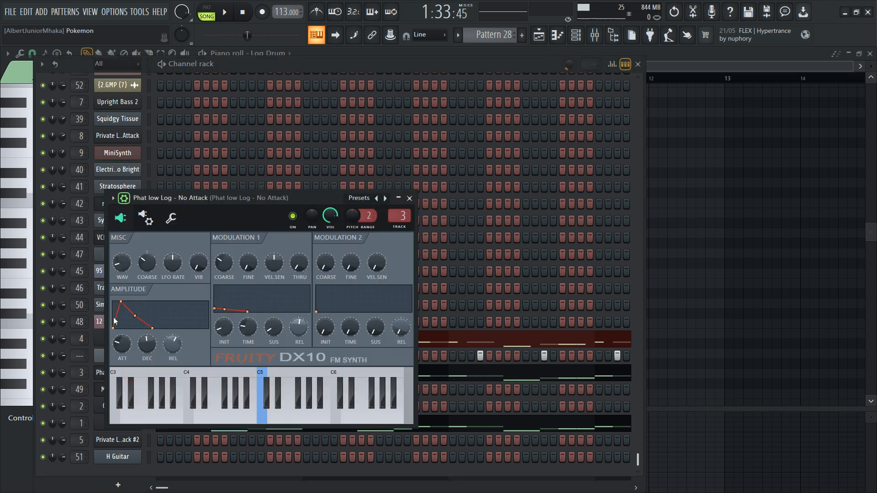
click(172, 218)
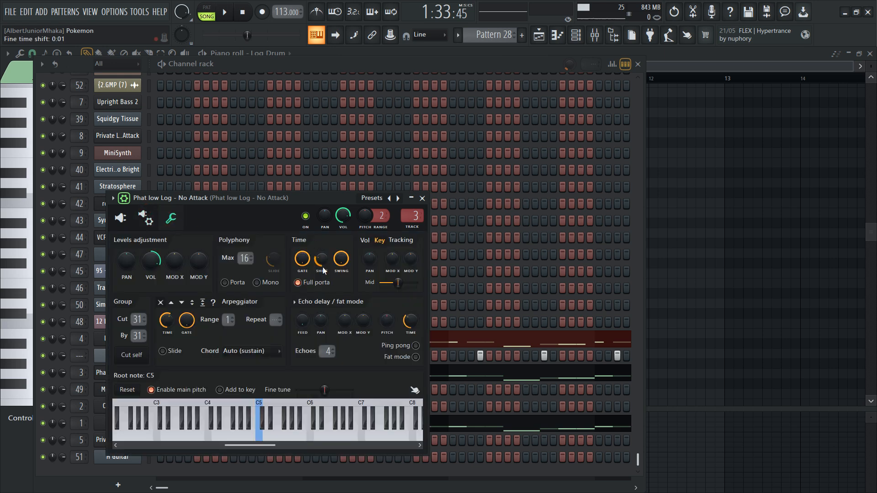
click(128, 221)
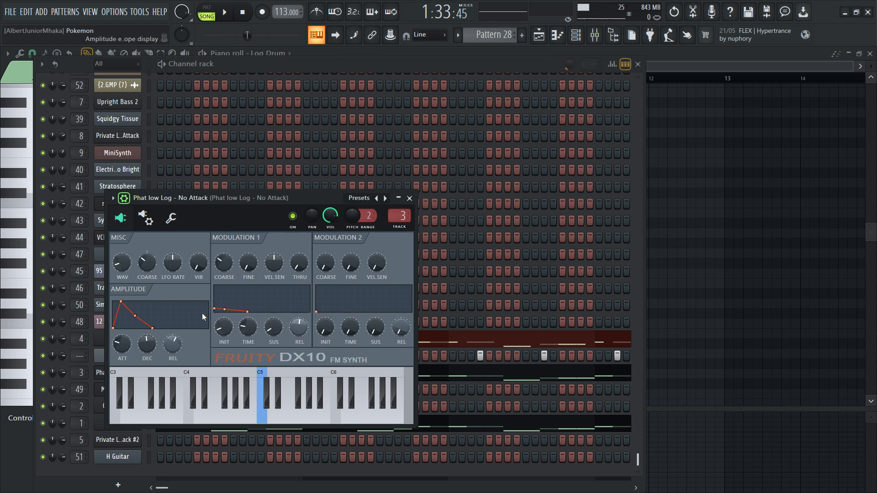
click(408, 199)
click(545, 53)
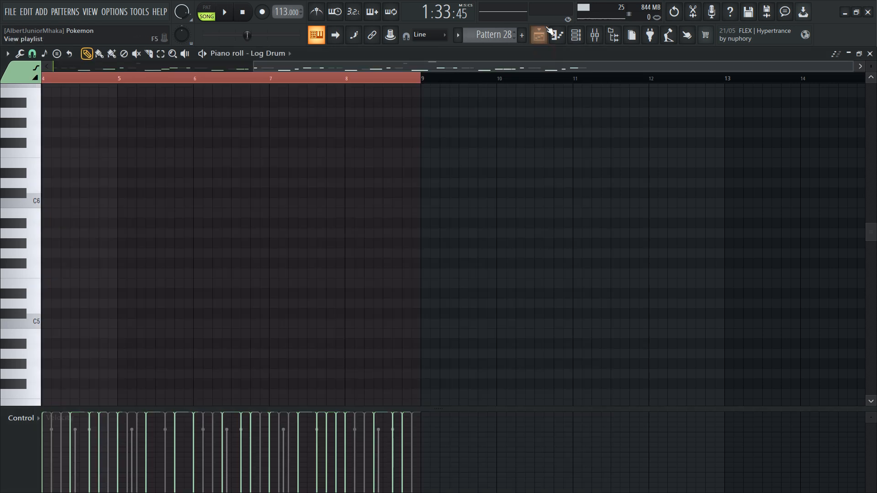
click(531, 40)
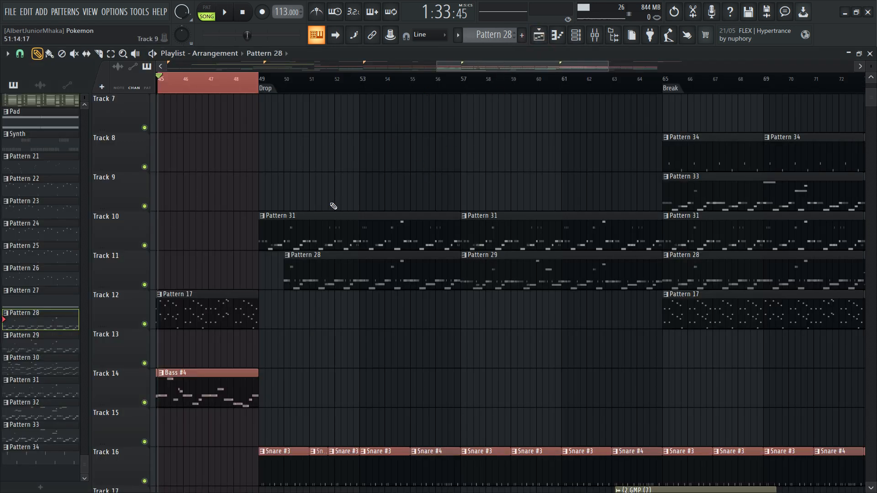
Audition the first Pattern 31 clip on Track 10 and test the pattern's Clunk Bass instrument with a note
drag(284, 234, 285, 235)
double_click(366, 217)
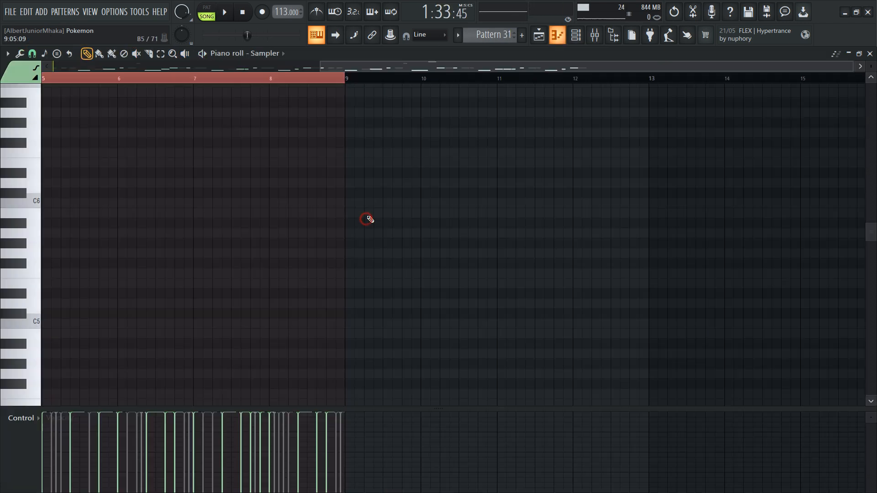
click(576, 36)
click(585, 37)
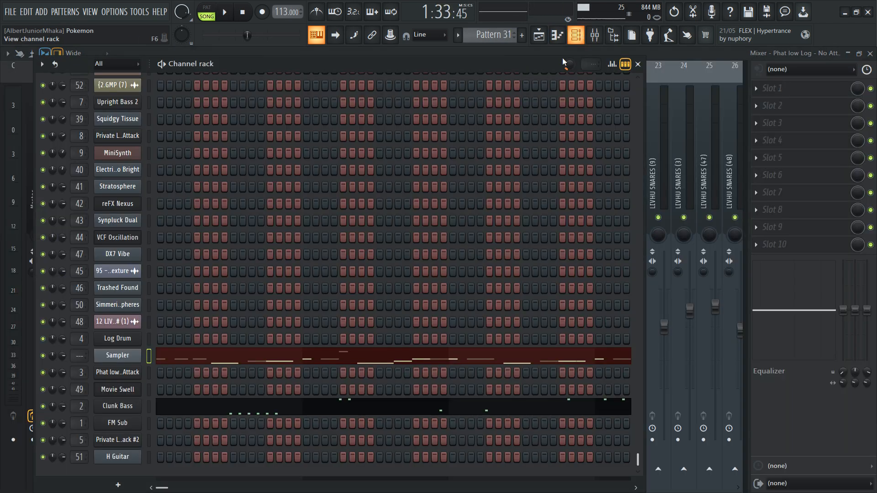
click(118, 406)
click(184, 292)
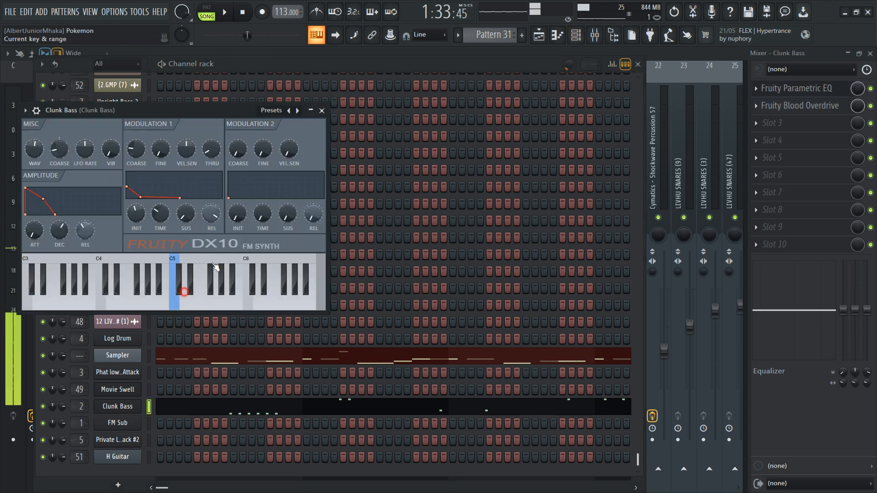
click(539, 35)
Audition the first Snare #3 clip on Track 16 from the drop with the playback tool
scroll(400, 155, up, 6)
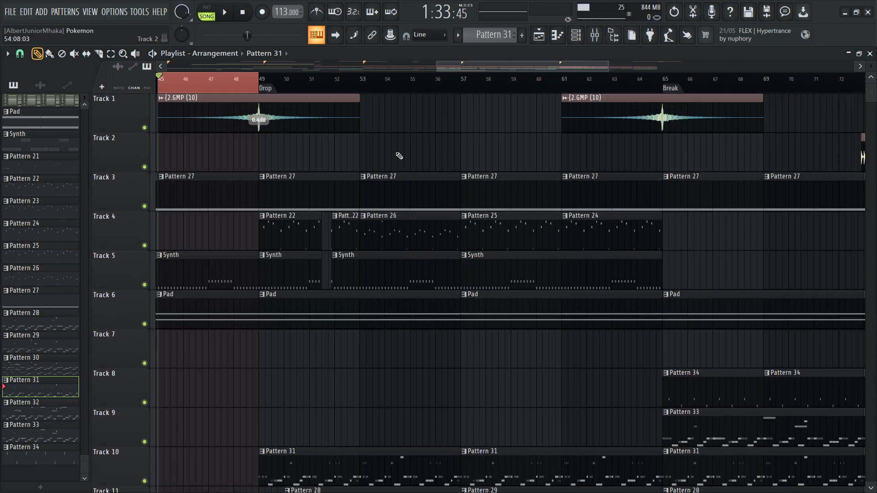
scroll(396, 153, down, 15)
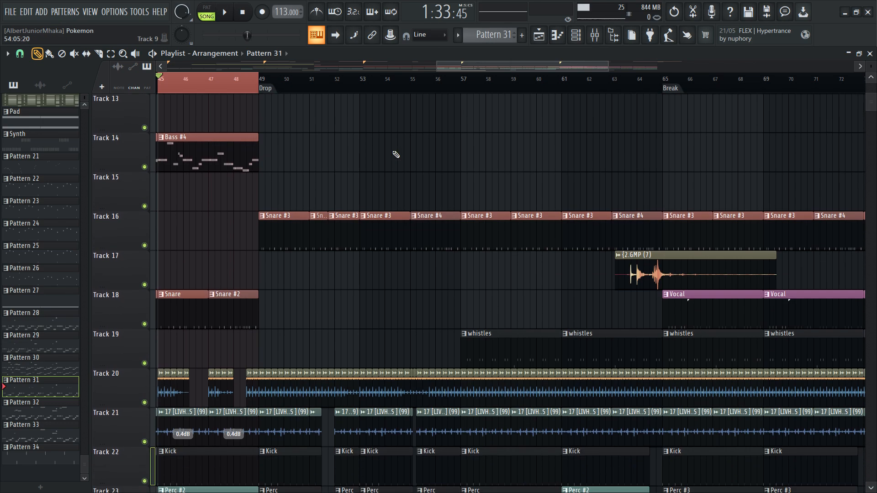
scroll(393, 152, up, 1)
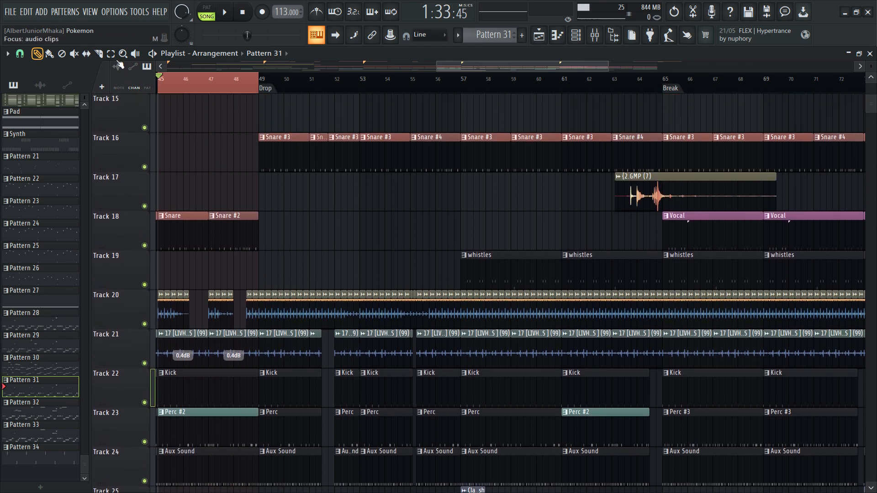
click(300, 167)
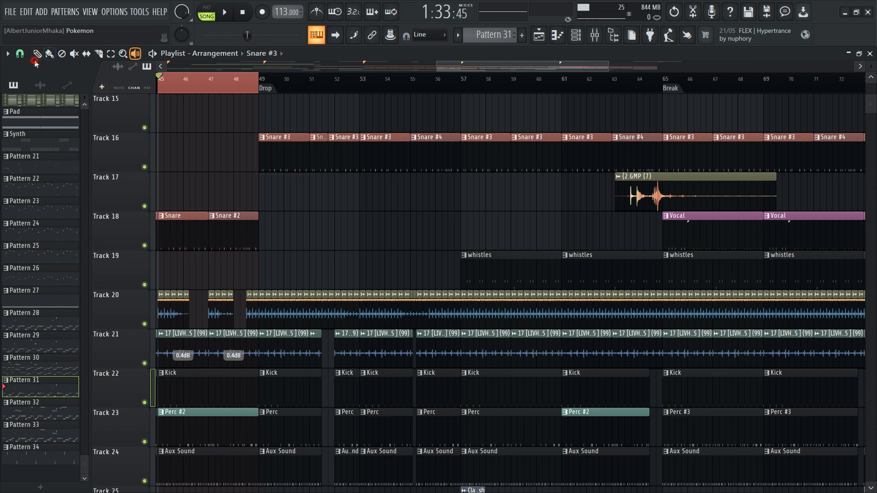
Open the Snare #3 pattern, inspect its {2.GMP (3) #2 sampler channel, and return to the playlist
double_click(282, 153)
click(576, 37)
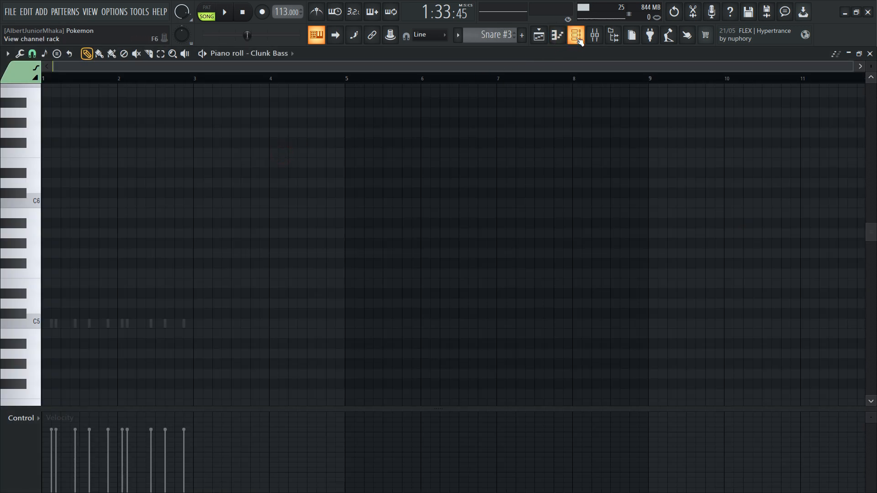
scroll(292, 270, up, 4)
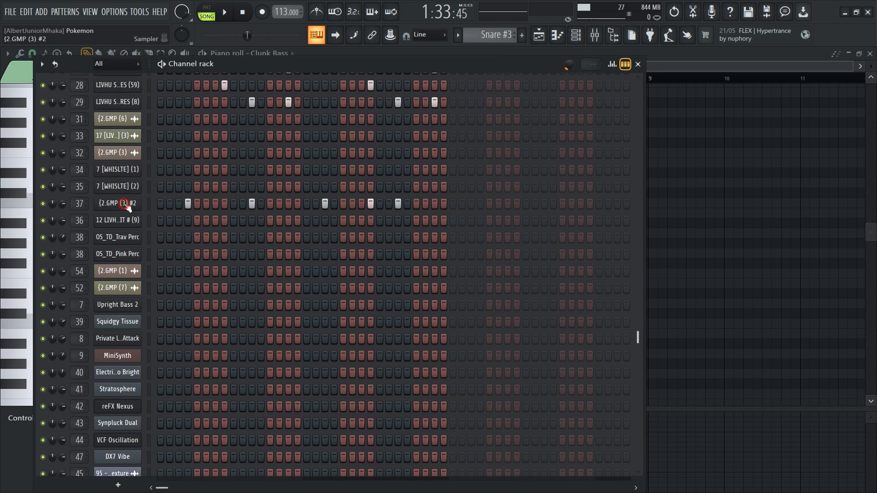
click(126, 205)
click(543, 38)
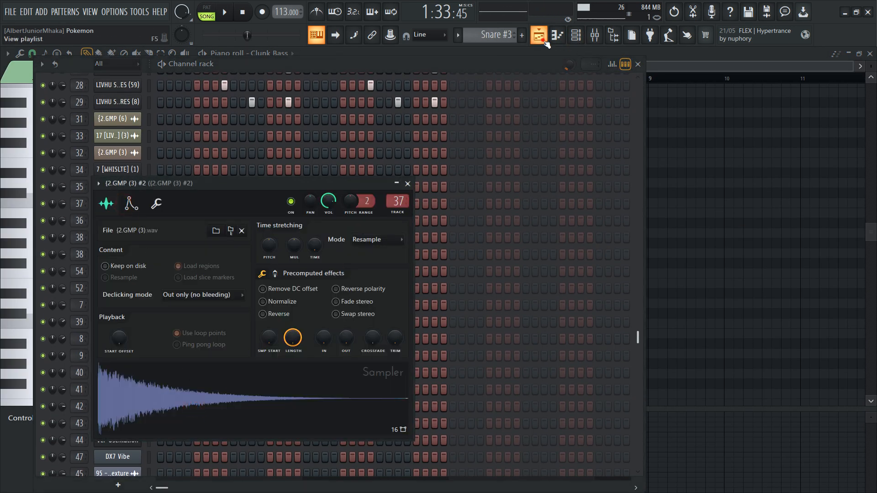
Audition the first whistles clip on Track 19 at bar 57 with the playback tool
scroll(445, 133, down, 5)
scroll(450, 146, up, 4)
drag(460, 67, 518, 68)
click(124, 54)
click(135, 53)
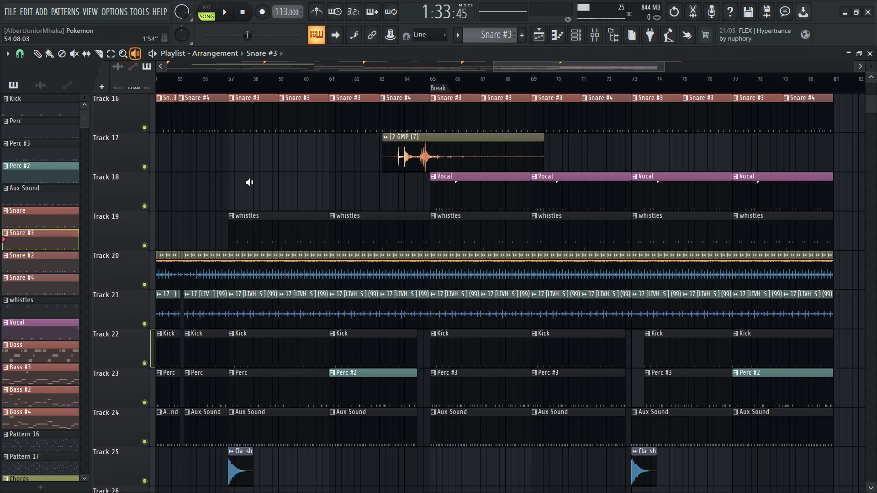
click(244, 227)
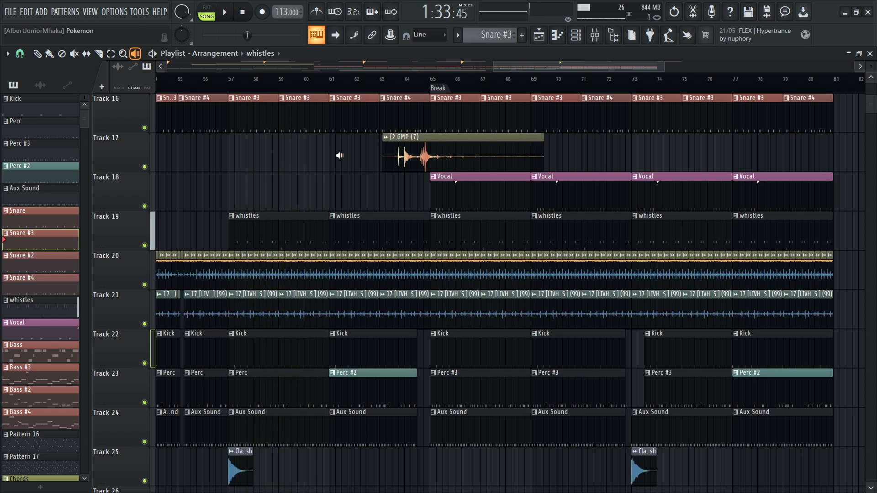
Open the whistles pattern in the piano roll and show the notes of the 7 [WHISLTE] (1) channel
double_click(274, 229)
drag(284, 66, 118, 74)
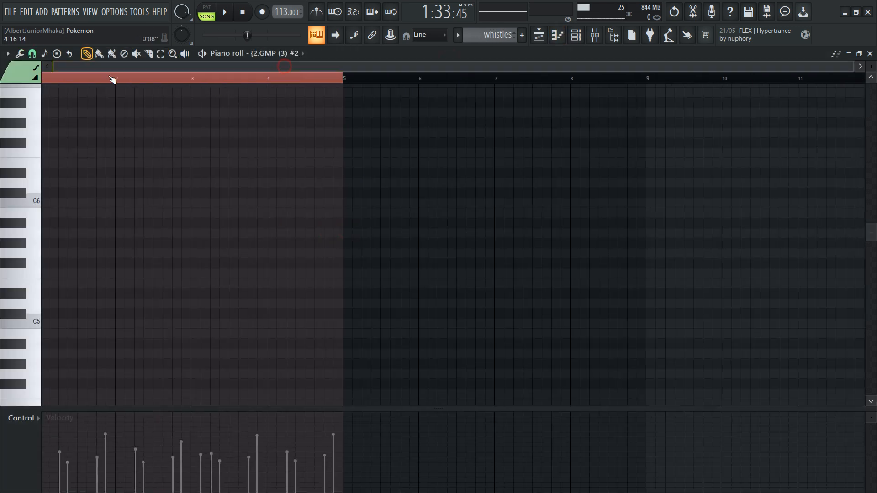
click(282, 55)
click(334, 31)
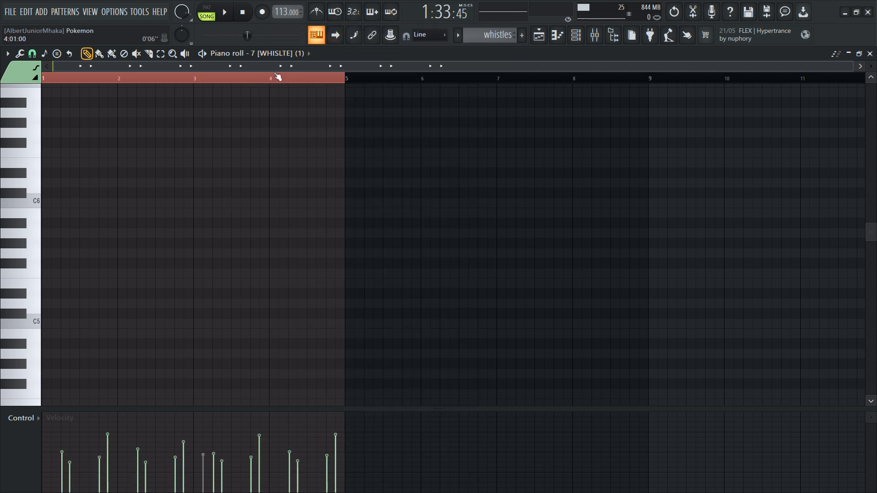
Examine the whistle notes in the piano roll and return to the playlist
scroll(202, 345, up, 10)
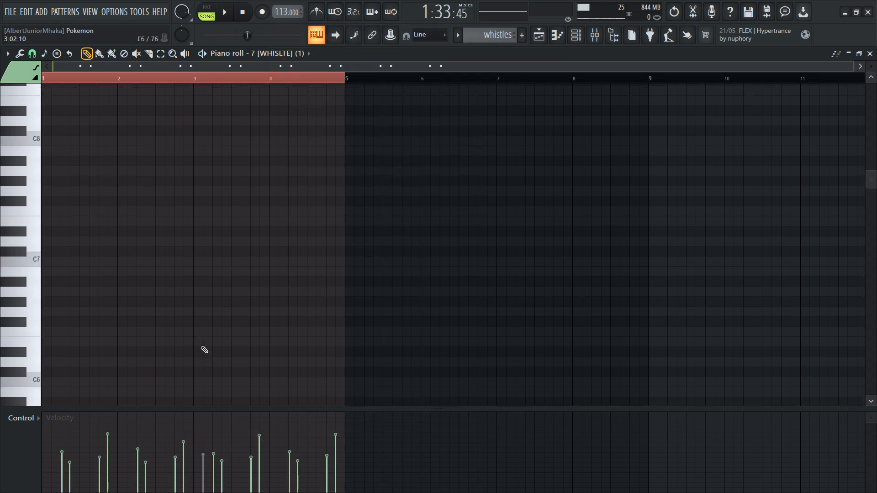
scroll(206, 340, down, 15)
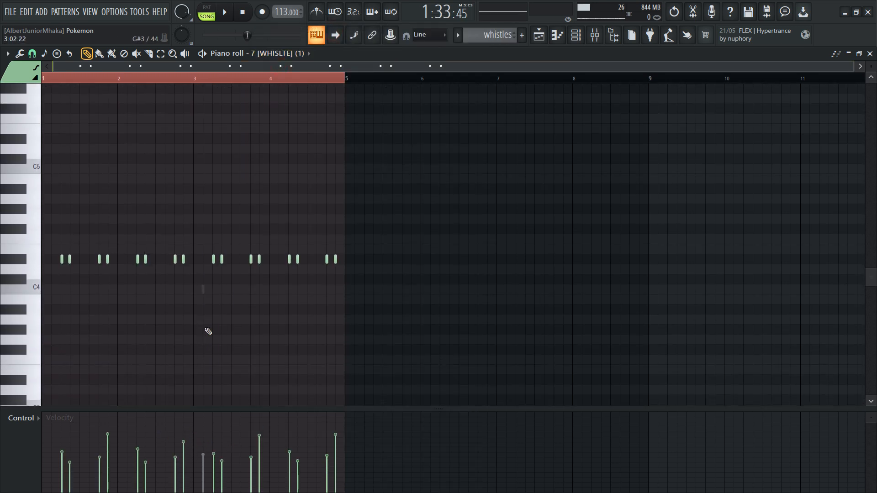
click(19, 54)
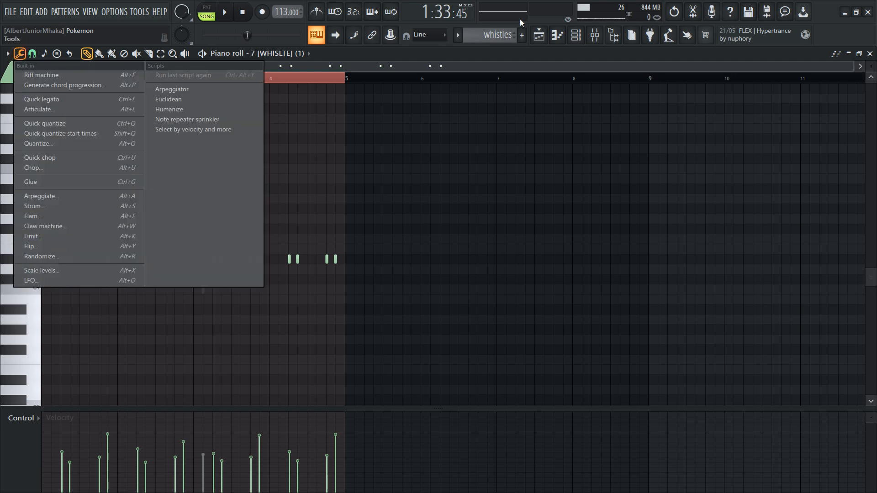
click(537, 35)
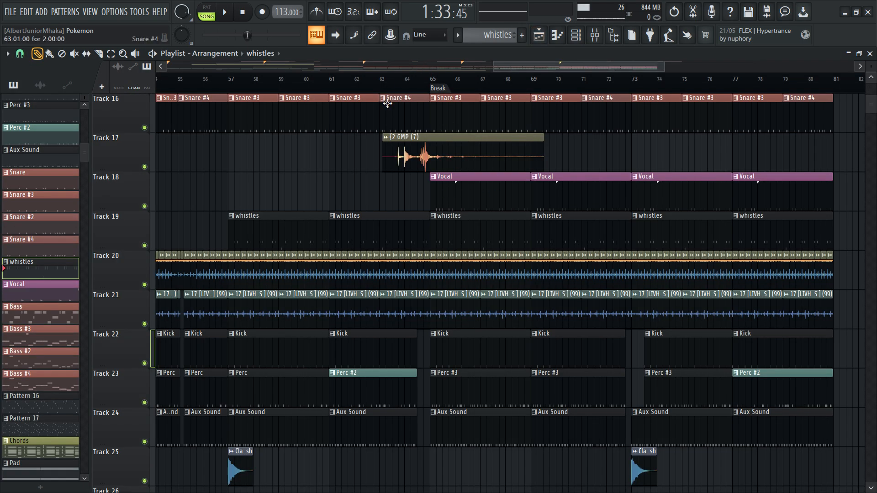
Audition the first Vocal clip on Track 18 at the Break marker, bar 65, with the playback tool
scroll(398, 135, down, 2)
scroll(392, 127, up, 12)
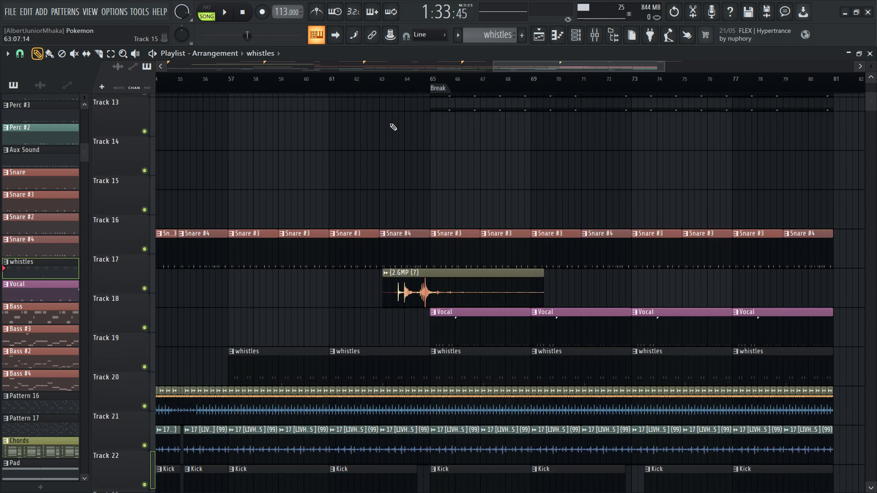
scroll(392, 125, up, 4)
scroll(391, 122, down, 3)
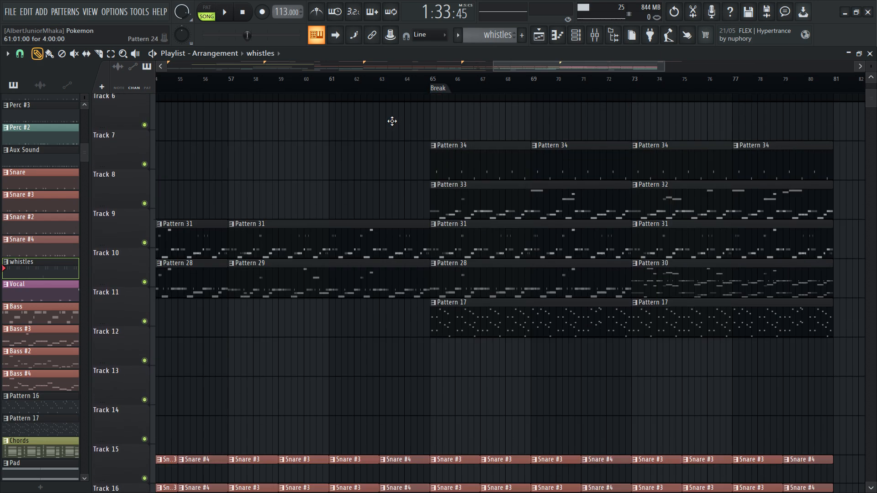
drag(506, 66, 537, 67)
scroll(429, 121, down, 7)
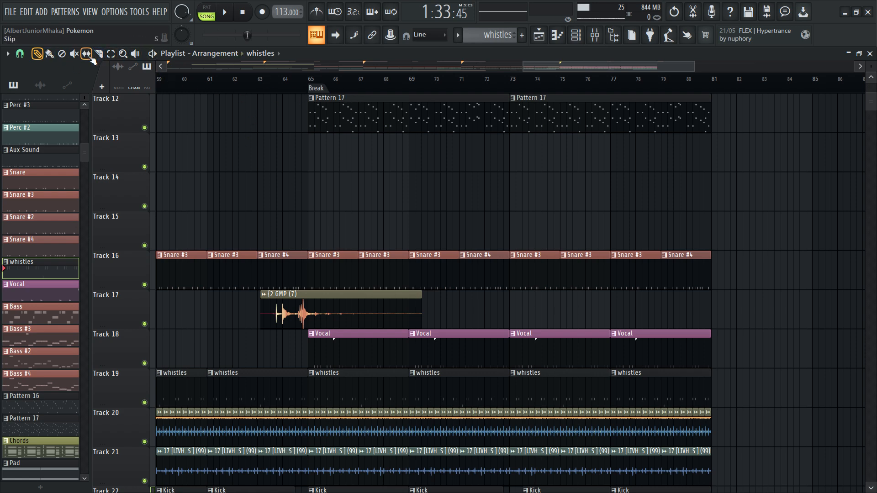
scroll(256, 150, down, 7)
scroll(321, 172, up, 3)
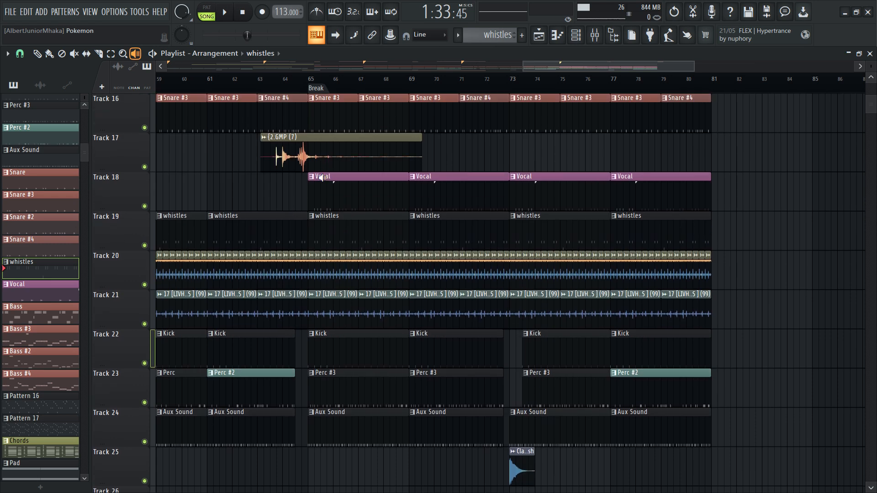
click(313, 194)
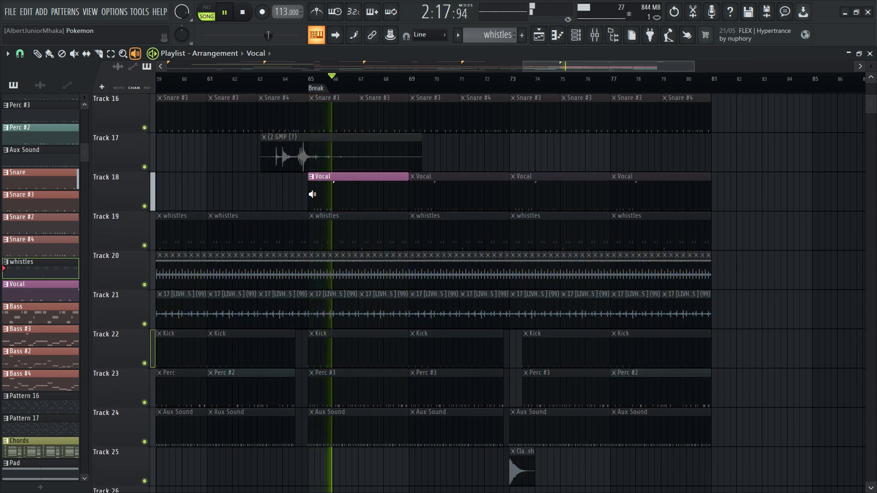
Audition the first Pattern 34 clip on Track 8 at bar 65 with the playback tool
scroll(402, 203, down, 2)
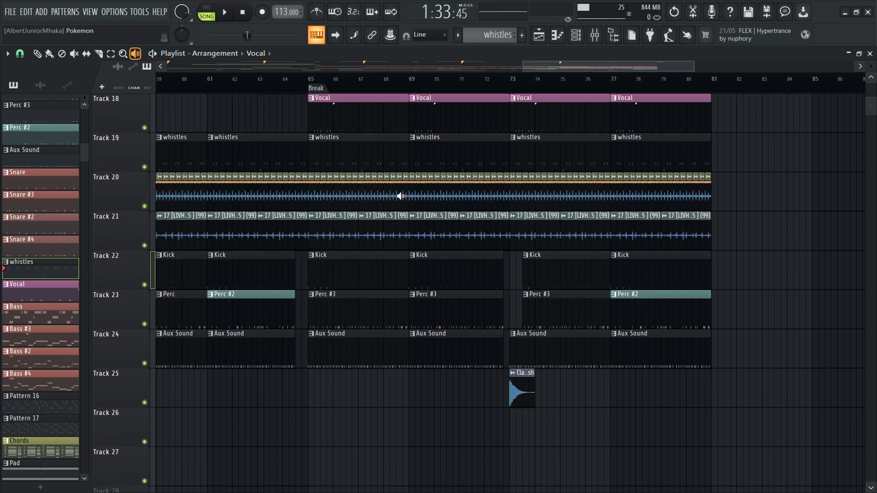
scroll(370, 243, up, 13)
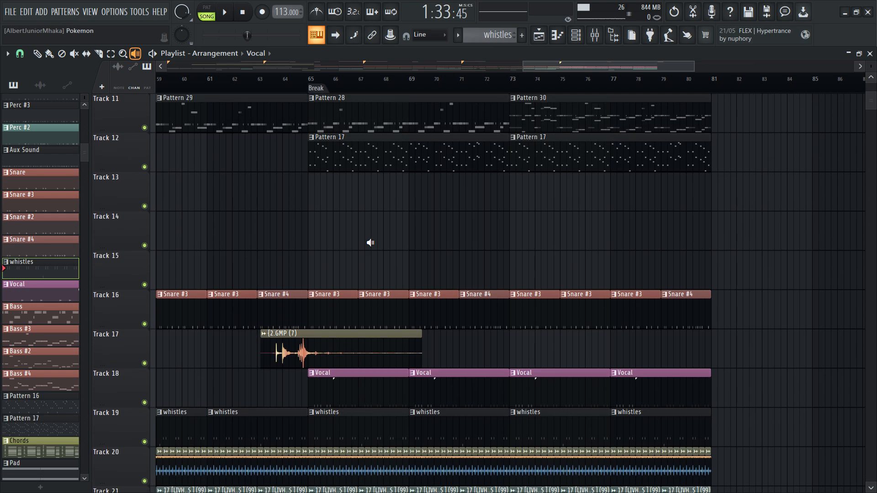
scroll(368, 238, down, 2)
scroll(368, 238, up, 2)
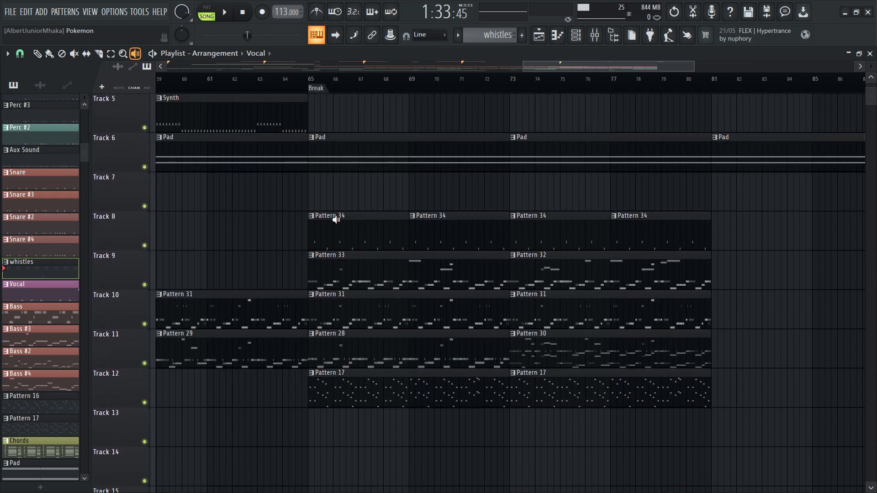
click(330, 234)
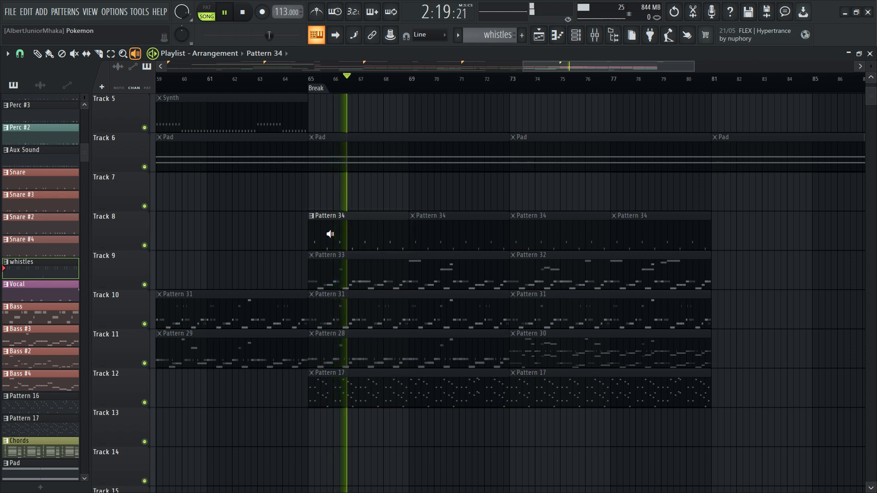
Open Pattern 34, inspect the FLEX instrument on its H Guitar channel, and return to the playlist
scroll(402, 233, down, 1)
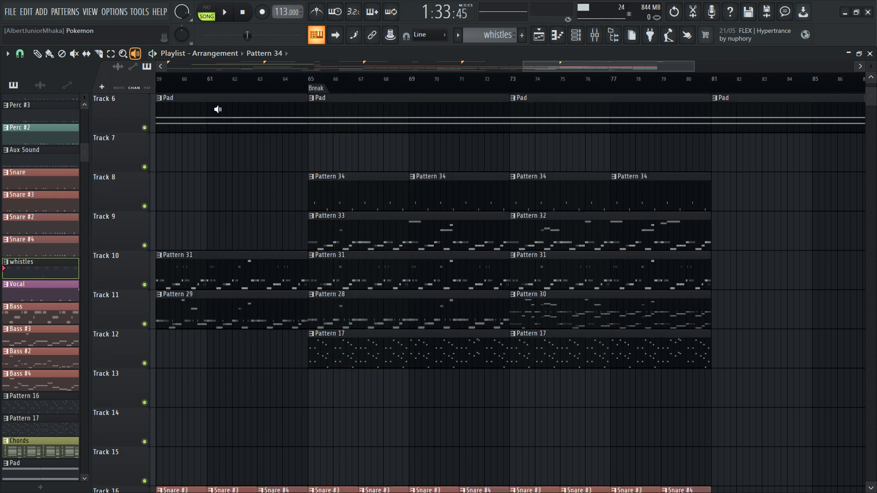
click(36, 54)
double_click(346, 184)
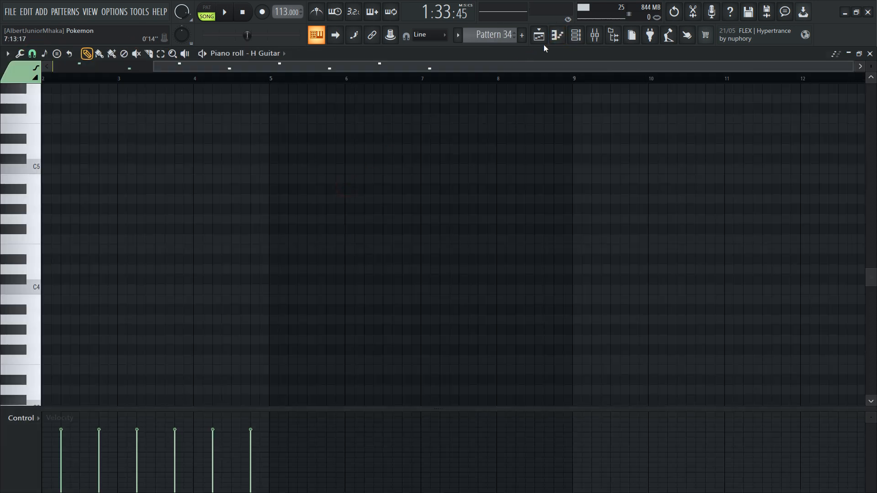
click(575, 36)
scroll(293, 271, down, 5)
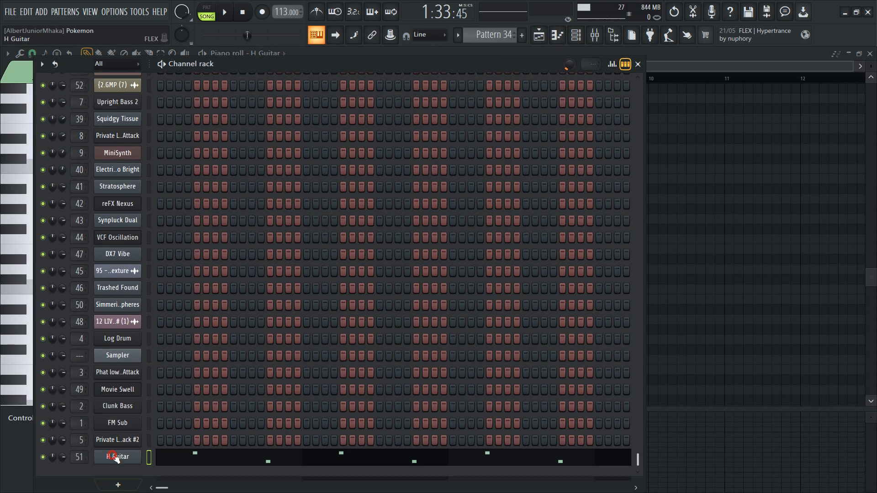
click(117, 457)
click(64, 111)
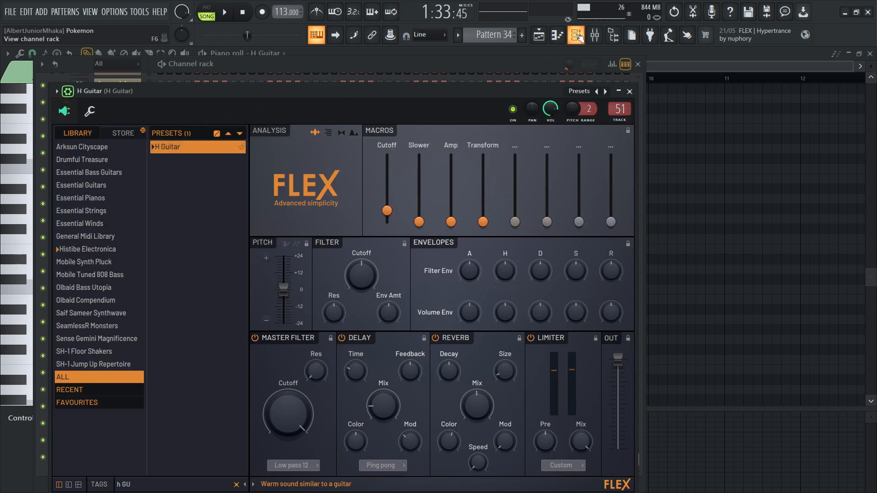
click(547, 38)
Audition the Pattern 33 clip on Track 9 at bar 65 with the playback tool
scroll(369, 203, down, 2)
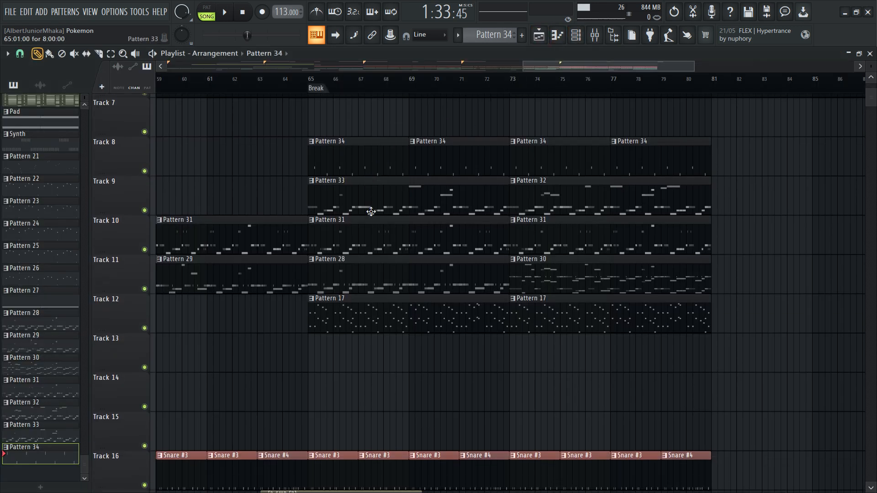
key(y)
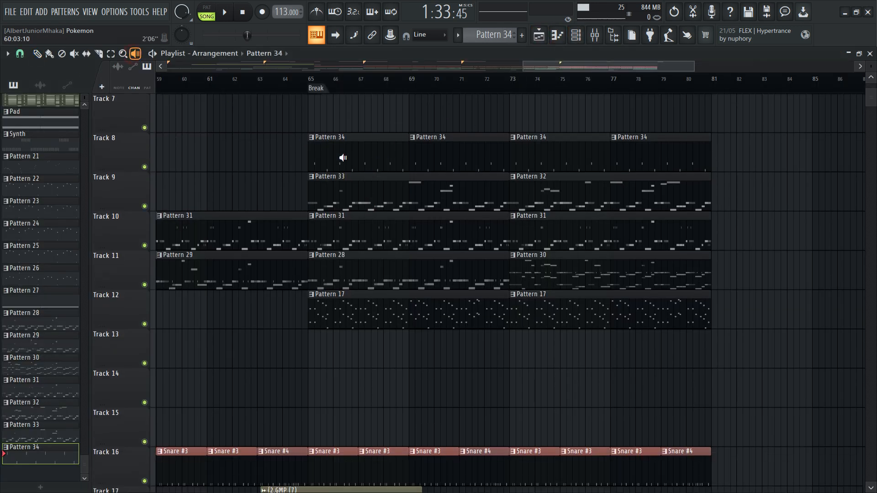
drag(332, 196, 330, 192)
Open Pattern 33, inspect the Fruity DX10 synth on its Private Log low 1 - No Attack #2 channel, and return to the playlist
click(37, 54)
double_click(394, 190)
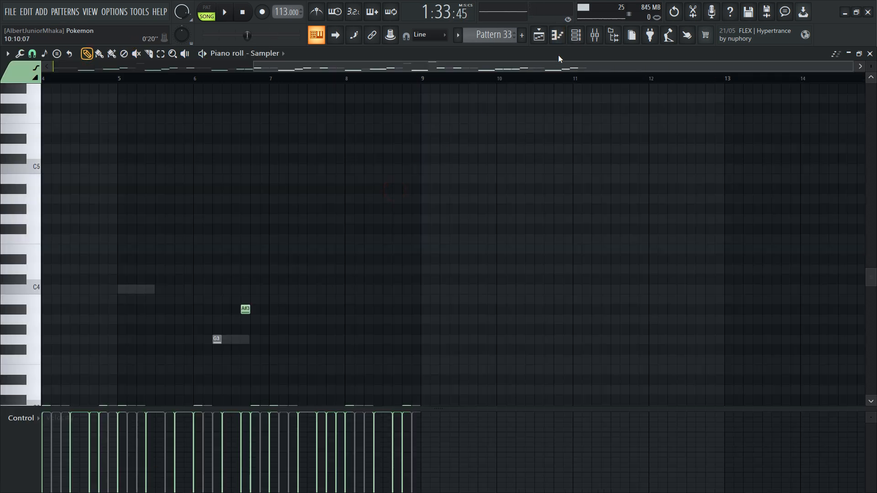
click(576, 36)
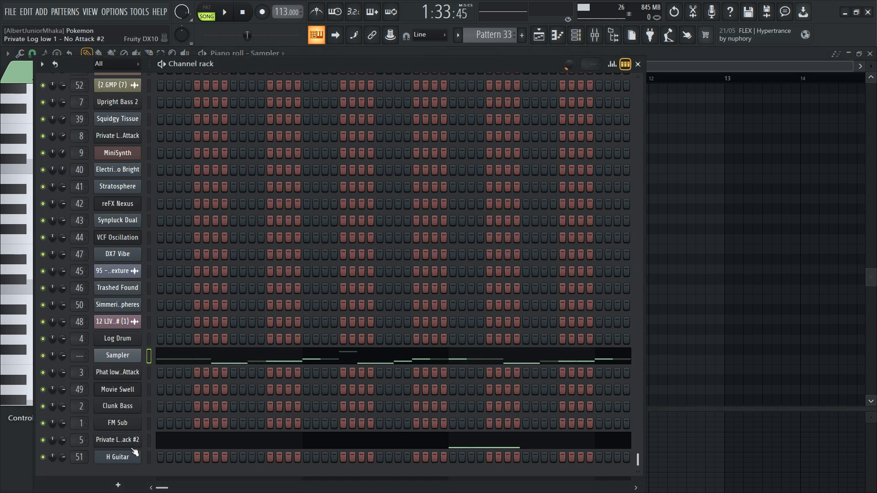
scroll(150, 354, up, 5)
scroll(151, 351, down, 5)
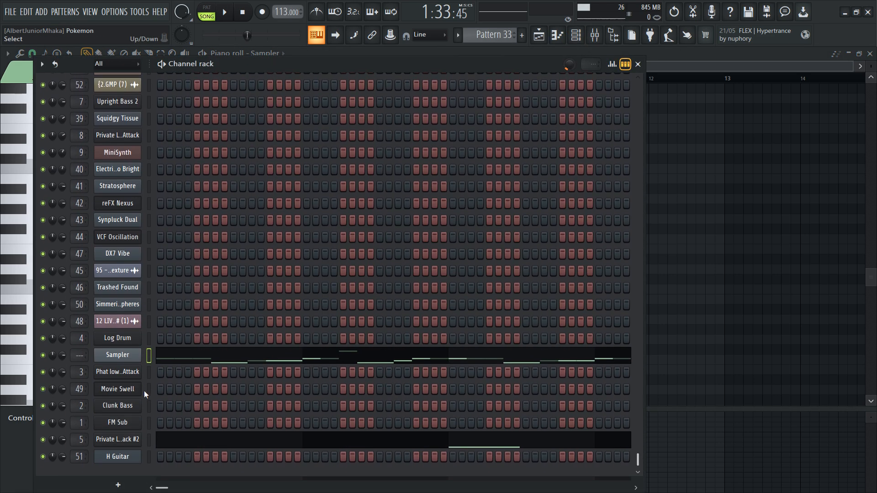
click(117, 440)
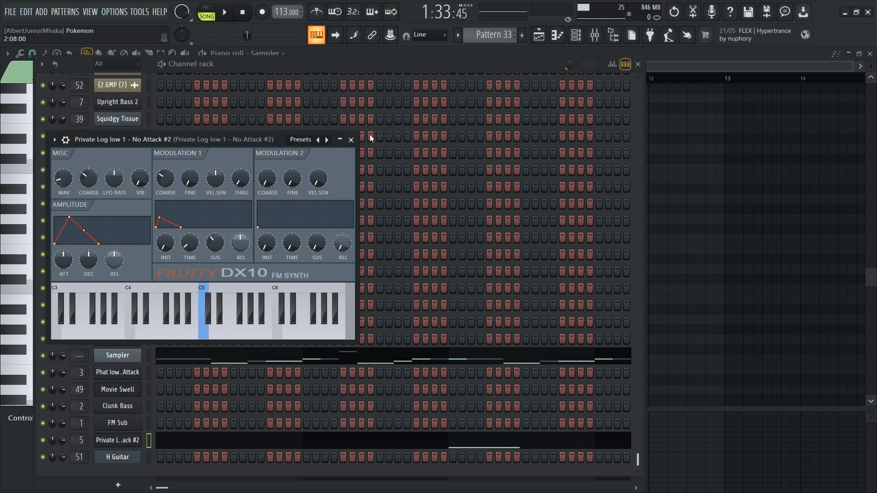
click(352, 140)
click(638, 64)
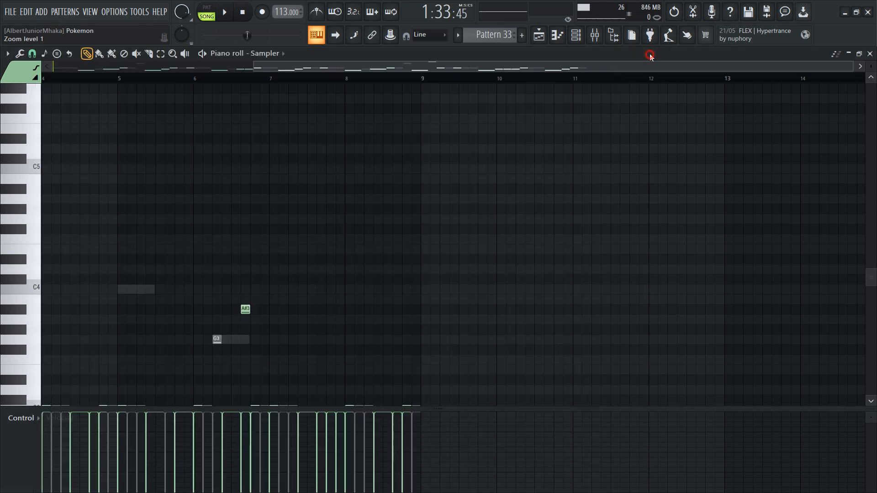
click(595, 36)
click(539, 35)
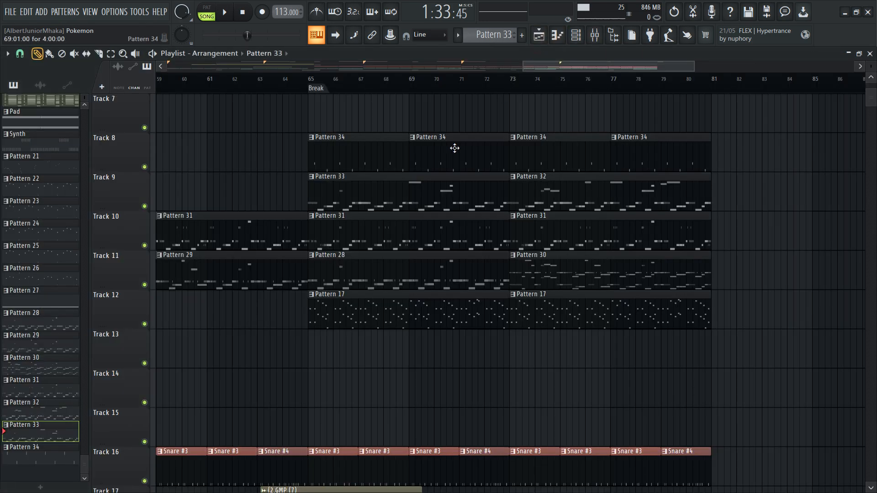
Slice off about the first half bar of the Kick and Perc #3 clips at bar 69 on Tracks 22 and 23
scroll(391, 209, up, 4)
scroll(391, 209, up, 3)
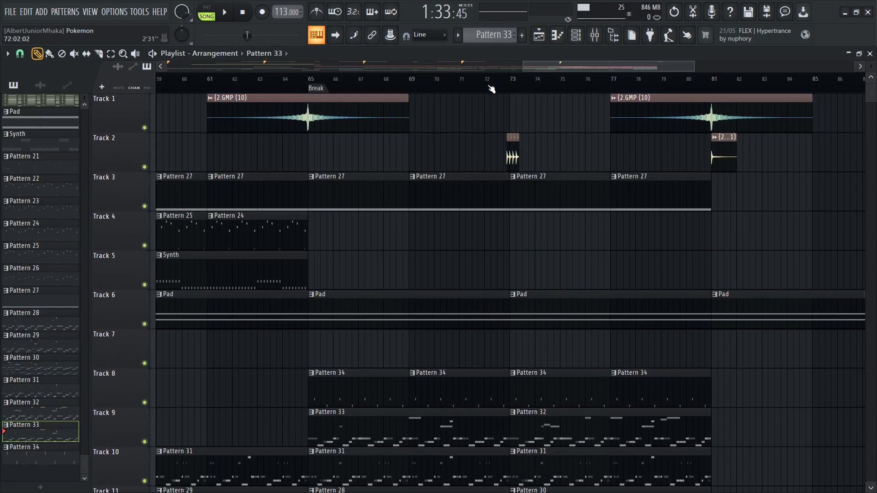
scroll(540, 137, down, 18)
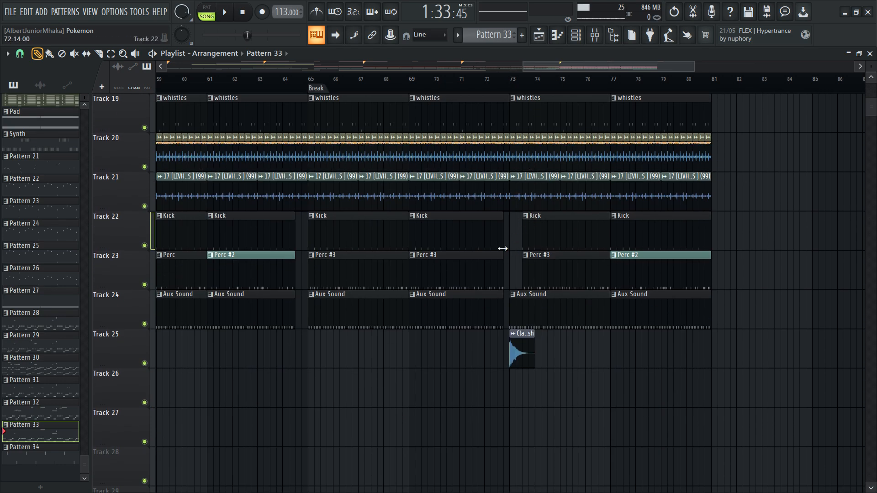
drag(544, 68, 563, 71)
scroll(524, 165, up, 7)
scroll(524, 165, down, 7)
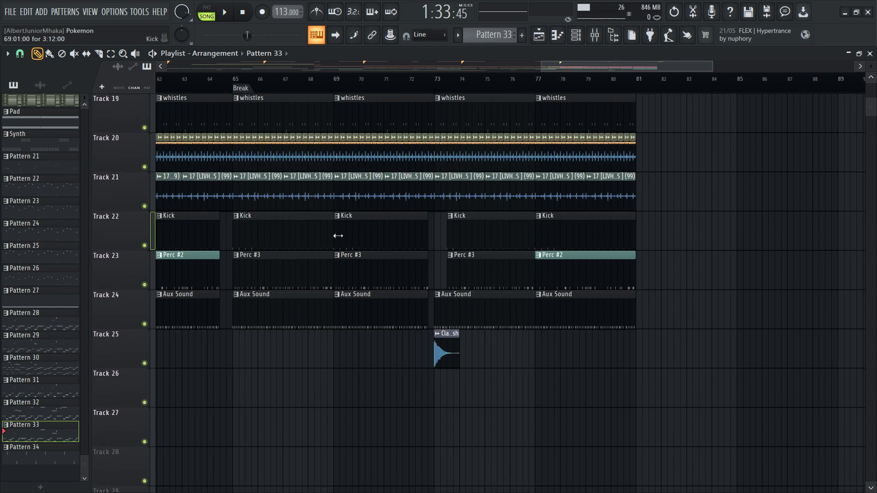
key(c)
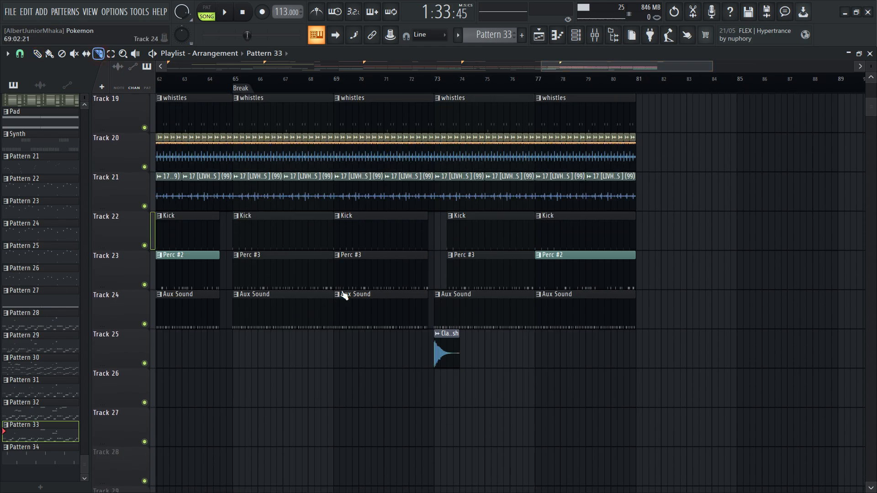
drag(346, 285, 347, 226)
Look over the break section's melodic tracks in the playlist and show the channel rack for Pattern 33
scroll(346, 228, up, 4)
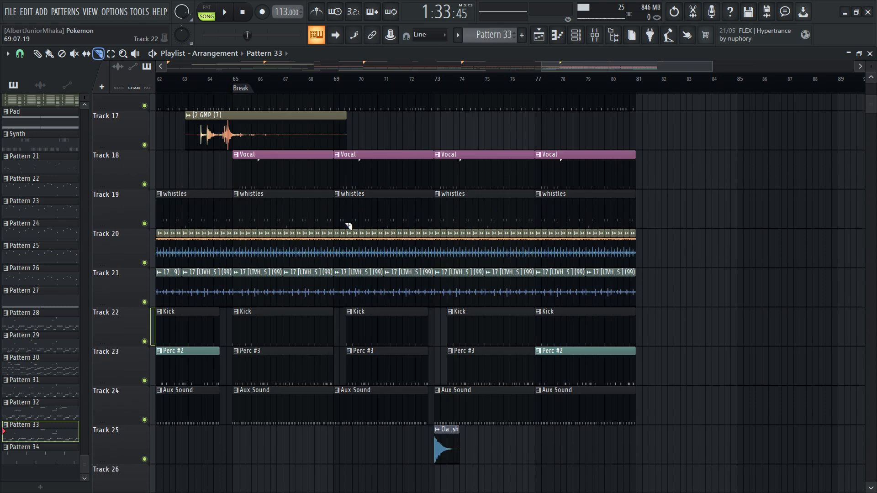
scroll(335, 227, up, 12)
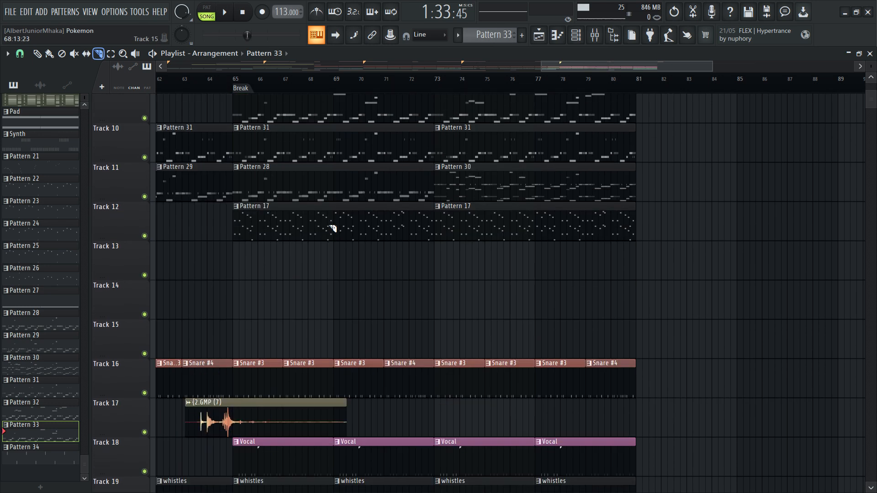
scroll(333, 228, up, 2)
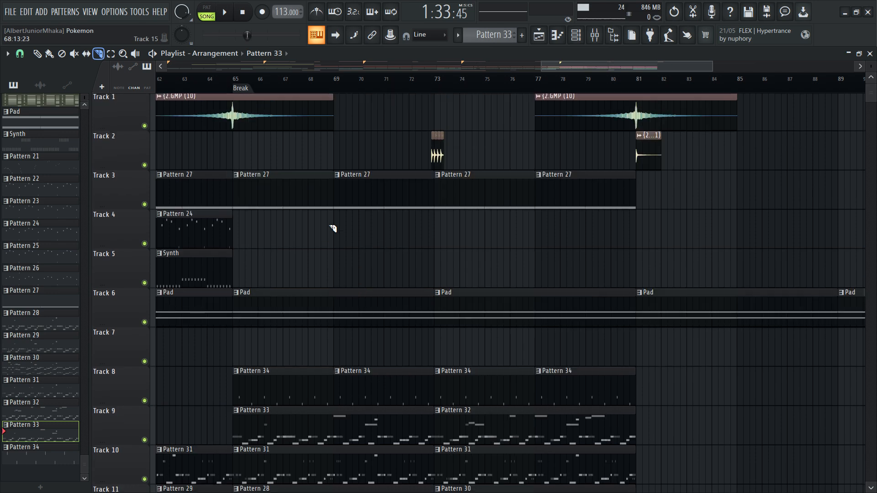
scroll(333, 228, down, 4)
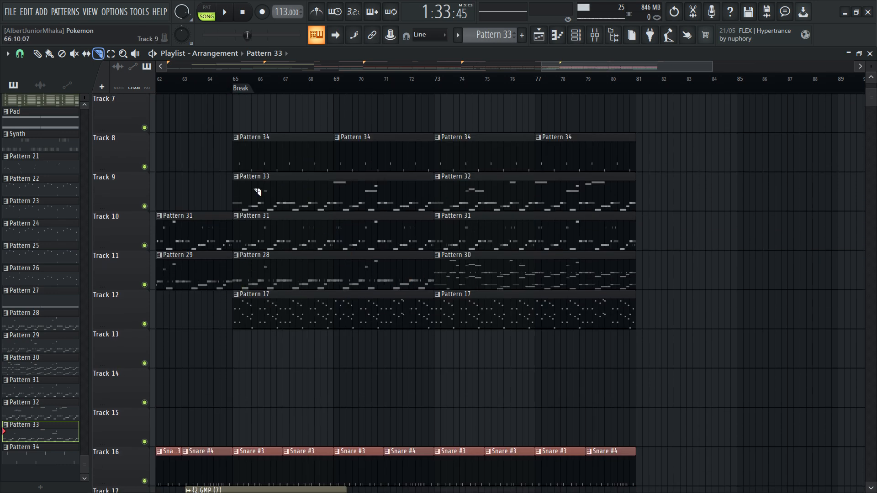
drag(540, 67, 497, 66)
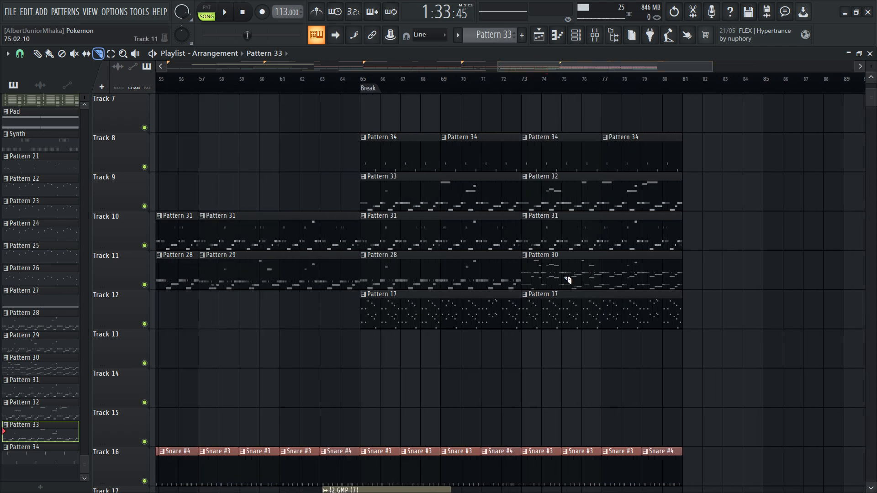
click(575, 35)
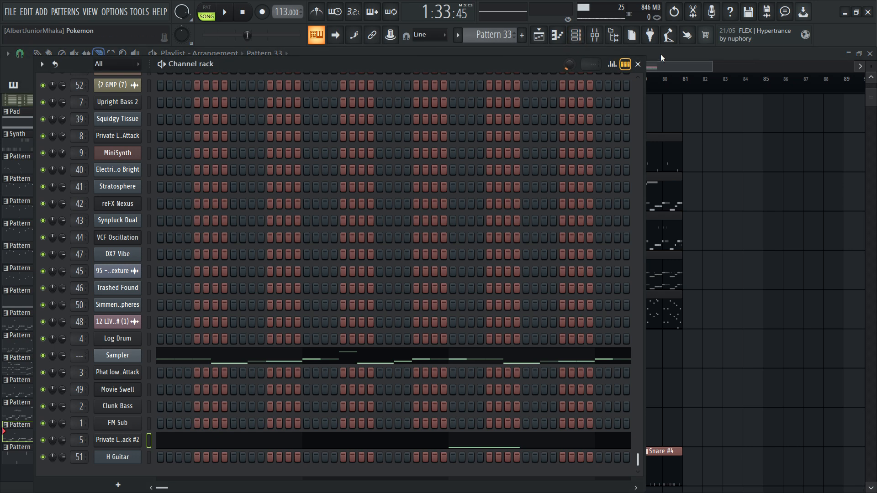
With the Draw tool, open the Pattern 30 clip at bar 73 on Track 11 and show its channels in the channel rack
click(638, 64)
click(38, 54)
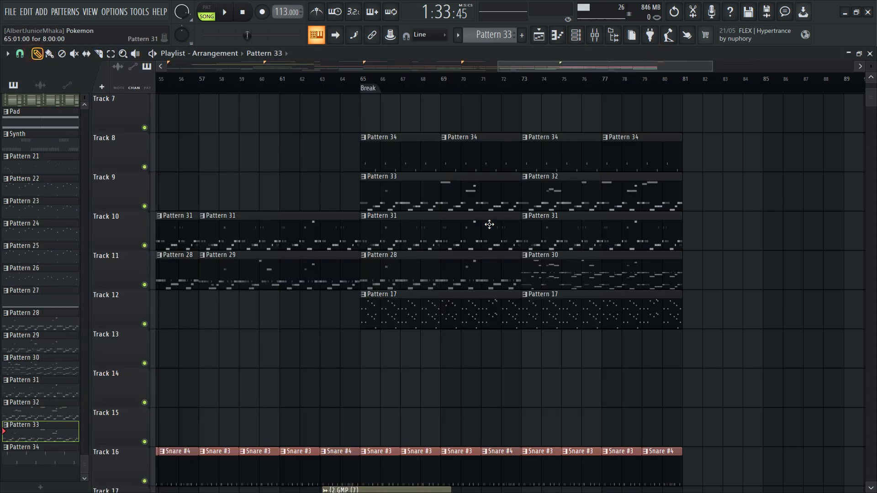
double_click(560, 253)
click(575, 35)
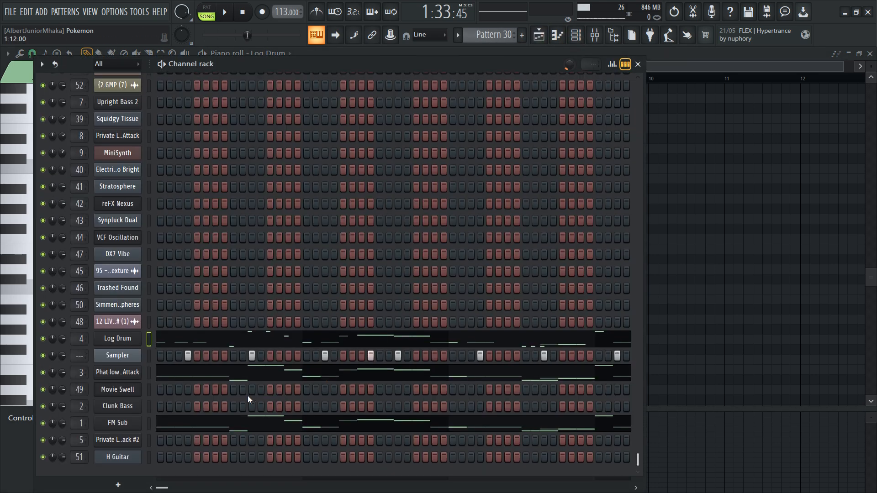
Show the mixer and select the FM Sub track to inspect its level fader and effect slots
click(597, 36)
click(596, 35)
click(595, 35)
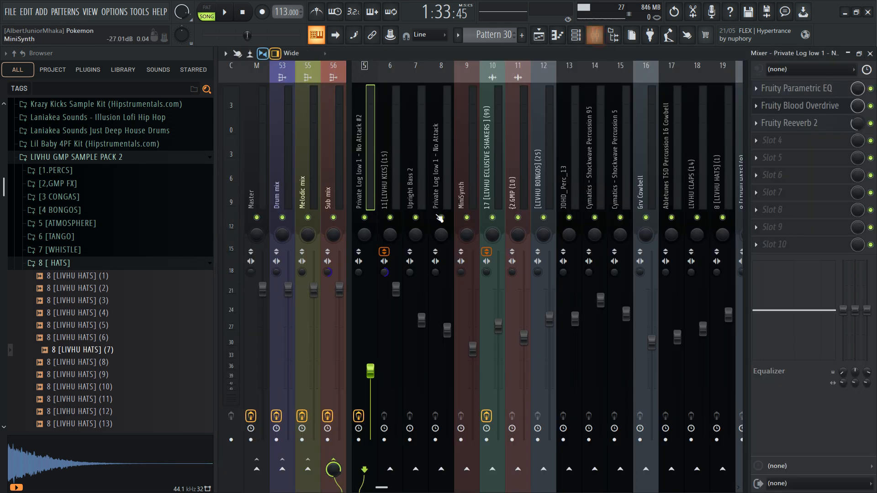
scroll(358, 201, up, 4)
click(360, 197)
drag(372, 423, 373, 426)
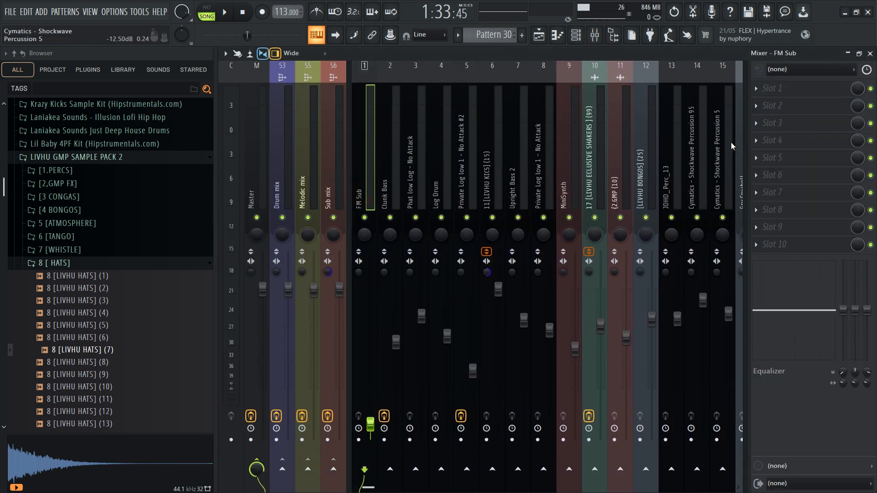
Close the mixer and return to the playlist for a compact overview of the arrangement from the build-up through the break
click(870, 53)
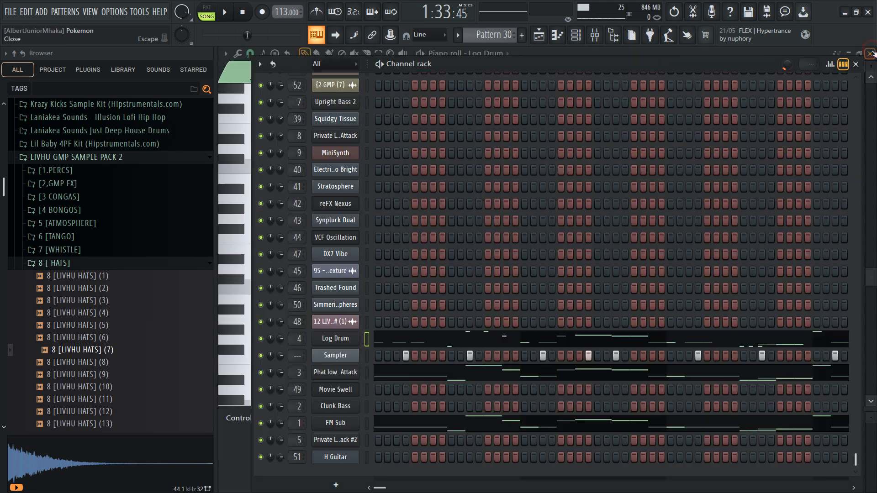
click(716, 56)
click(538, 35)
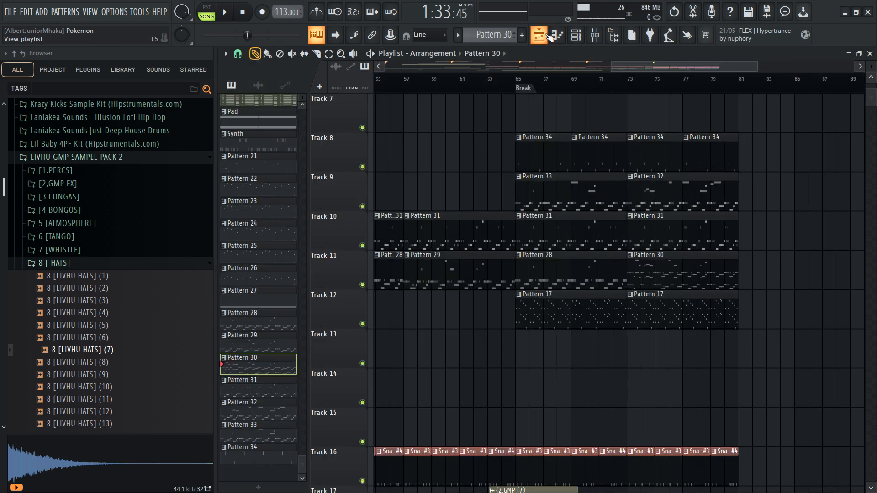
scroll(603, 85, down, 4)
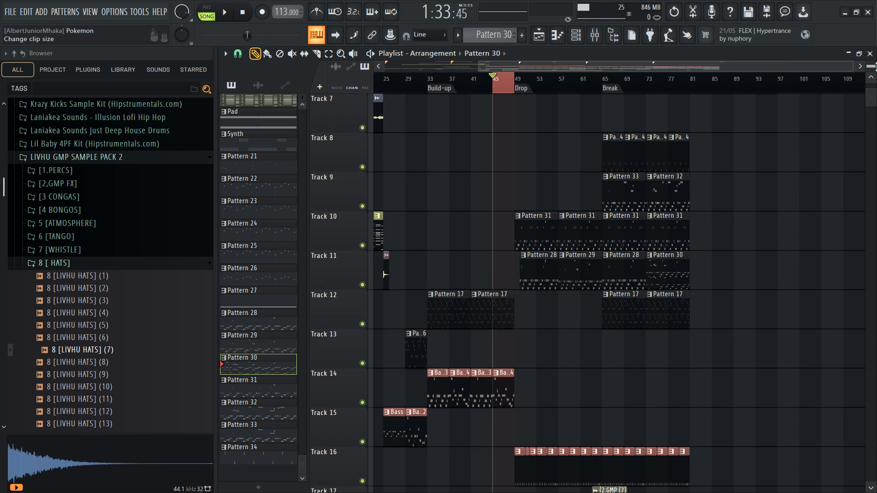
drag(870, 67, 871, 87)
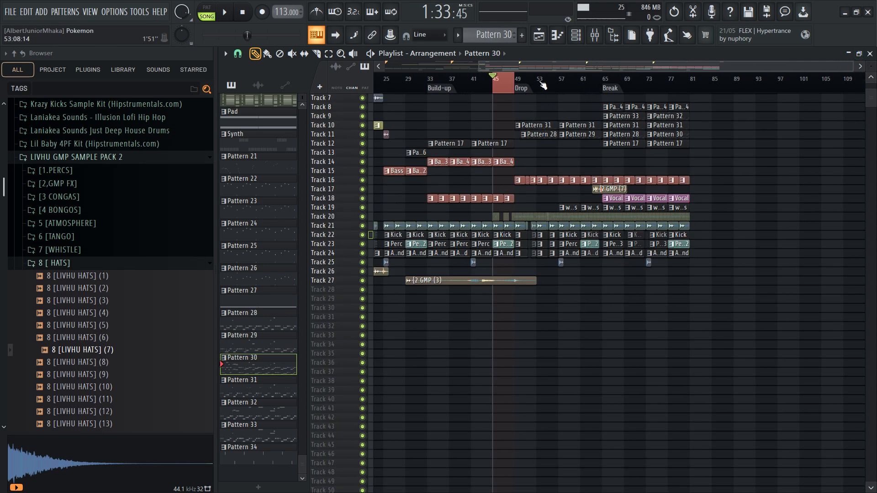
scroll(408, 124, up, 4)
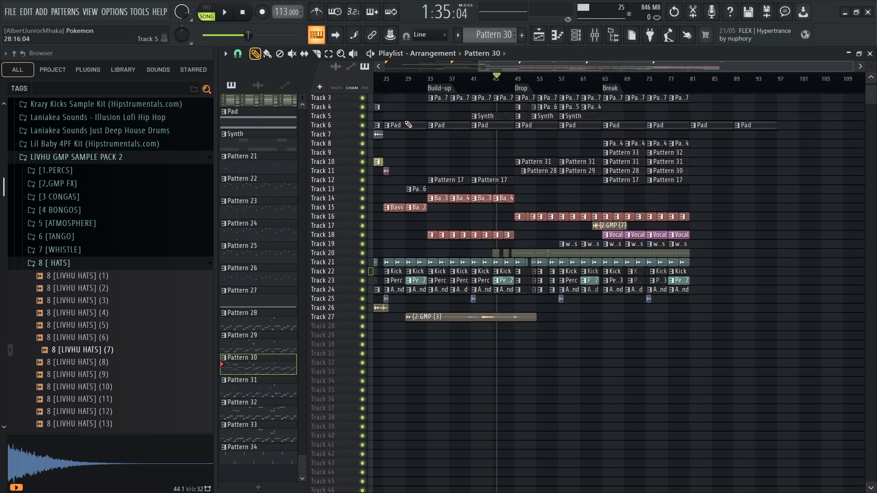